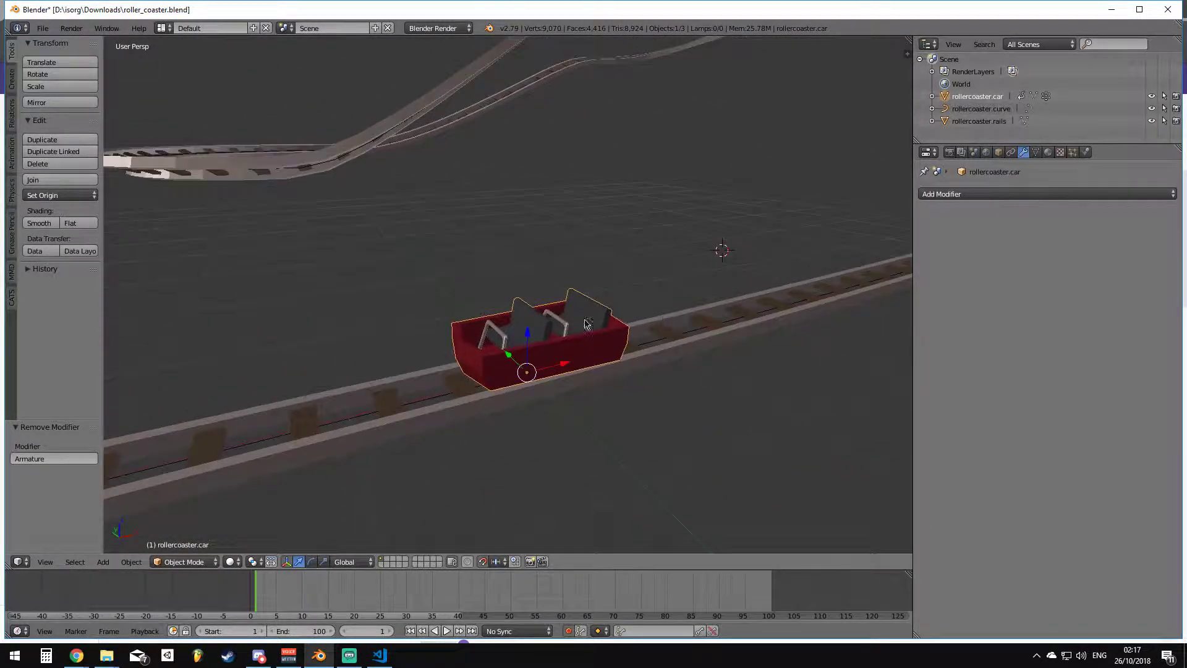
Snap the 3D cursor to the selected roller coaster car's origin.
scroll(564, 329, down, 3)
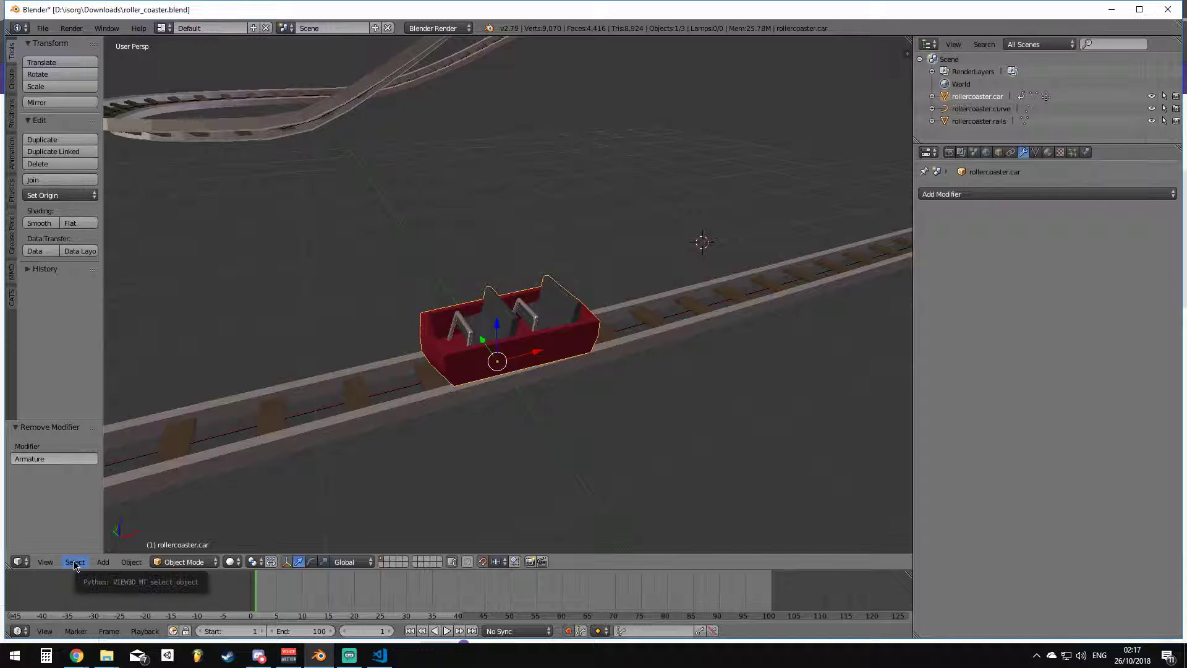
click(131, 564)
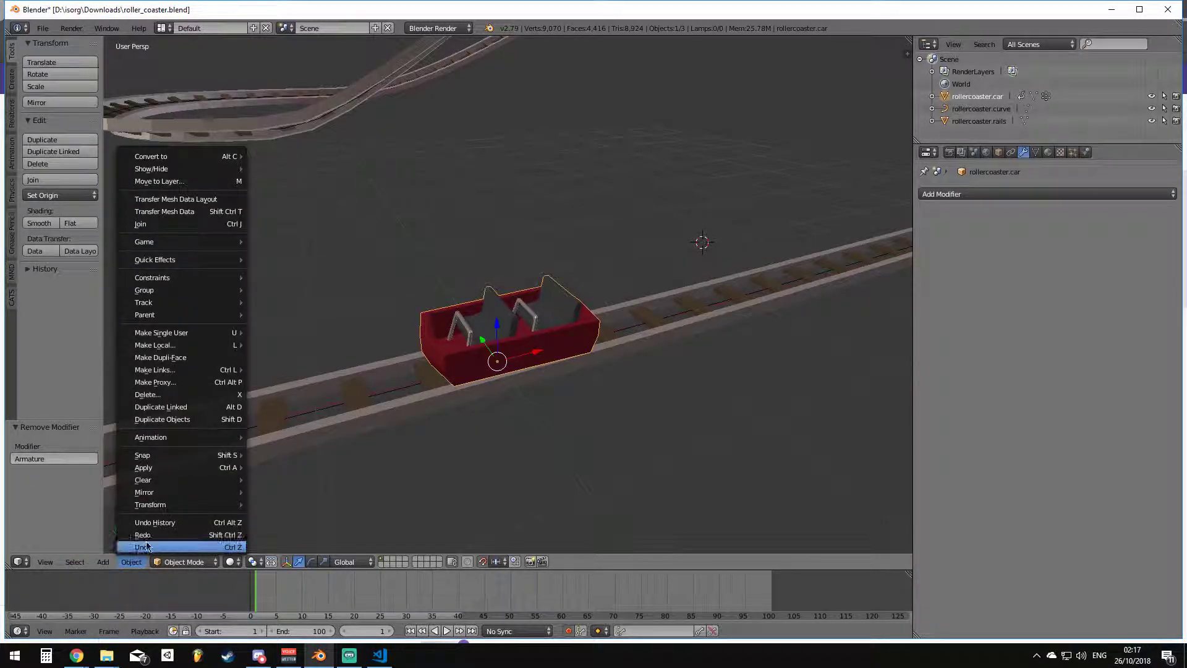
mouse_move(204, 455)
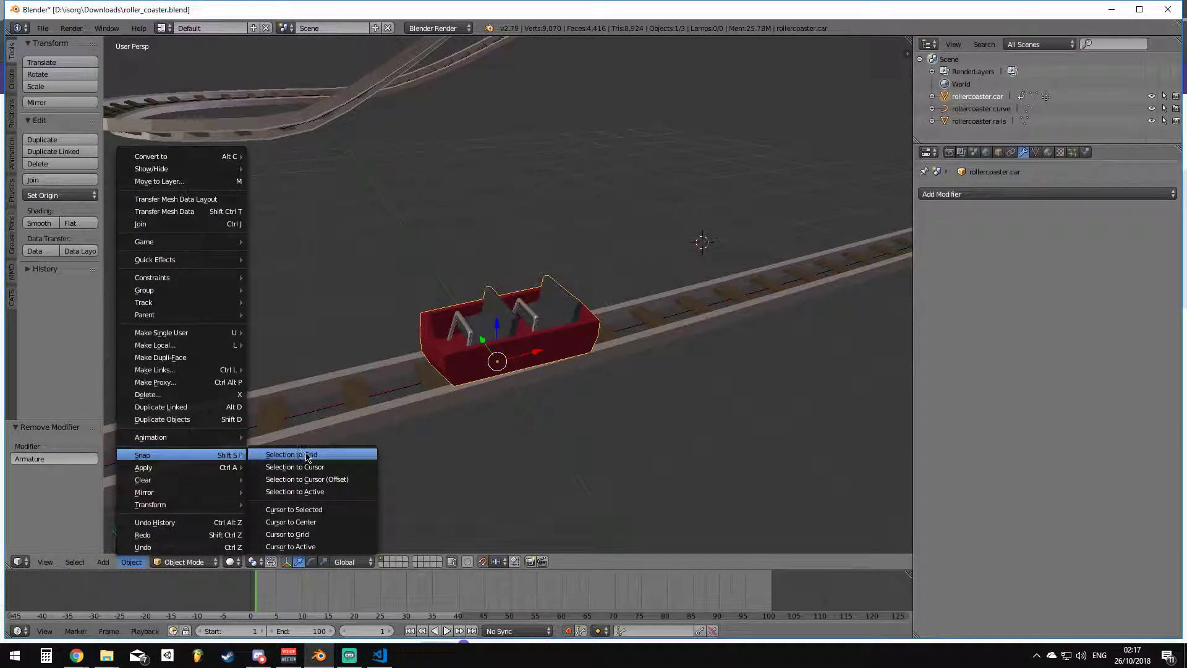
click(307, 509)
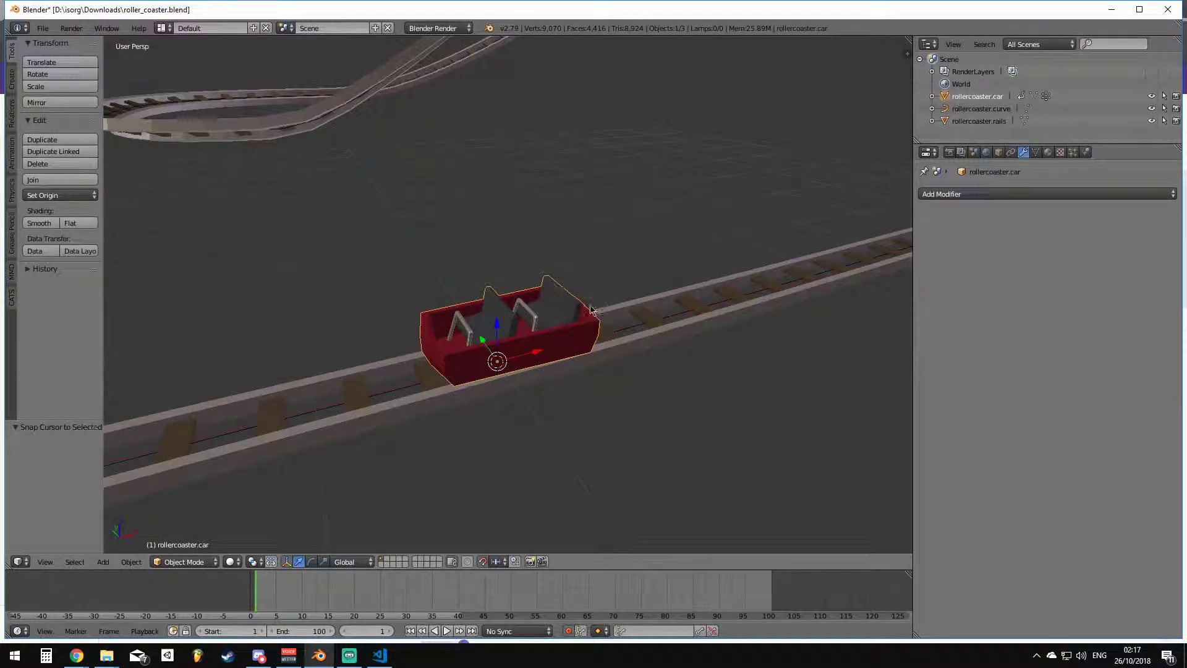
Add a single-bone armature at the 3D cursor in the car.
middle_drag(544, 369, 540, 353)
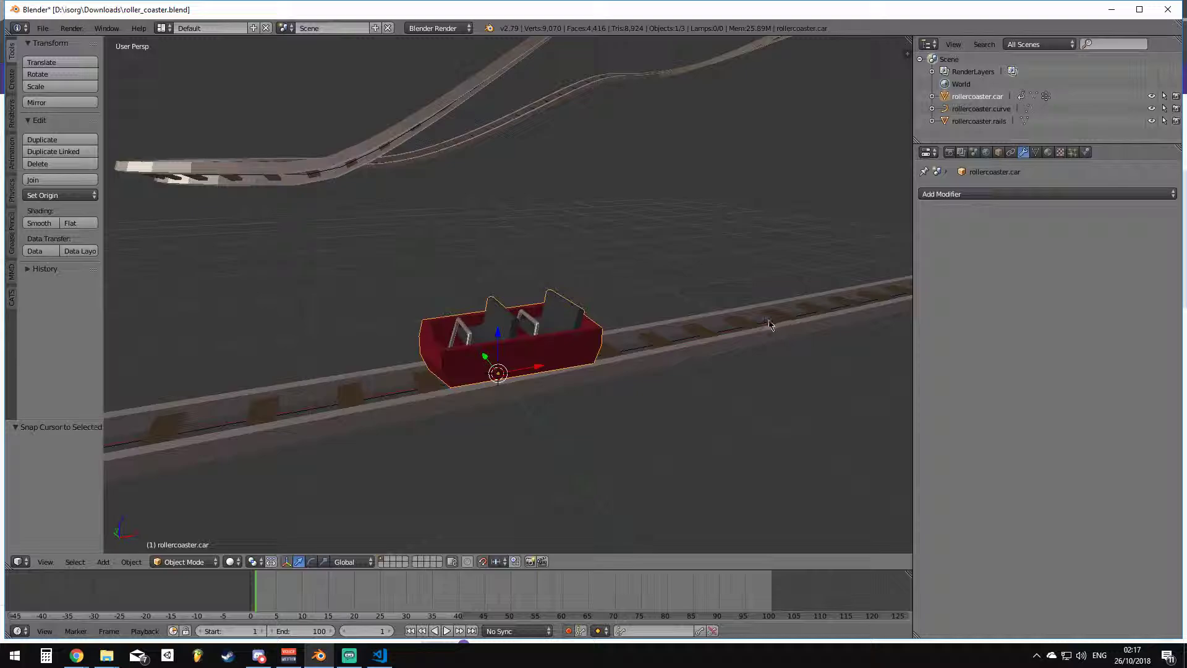
middle_drag(614, 369, 609, 378)
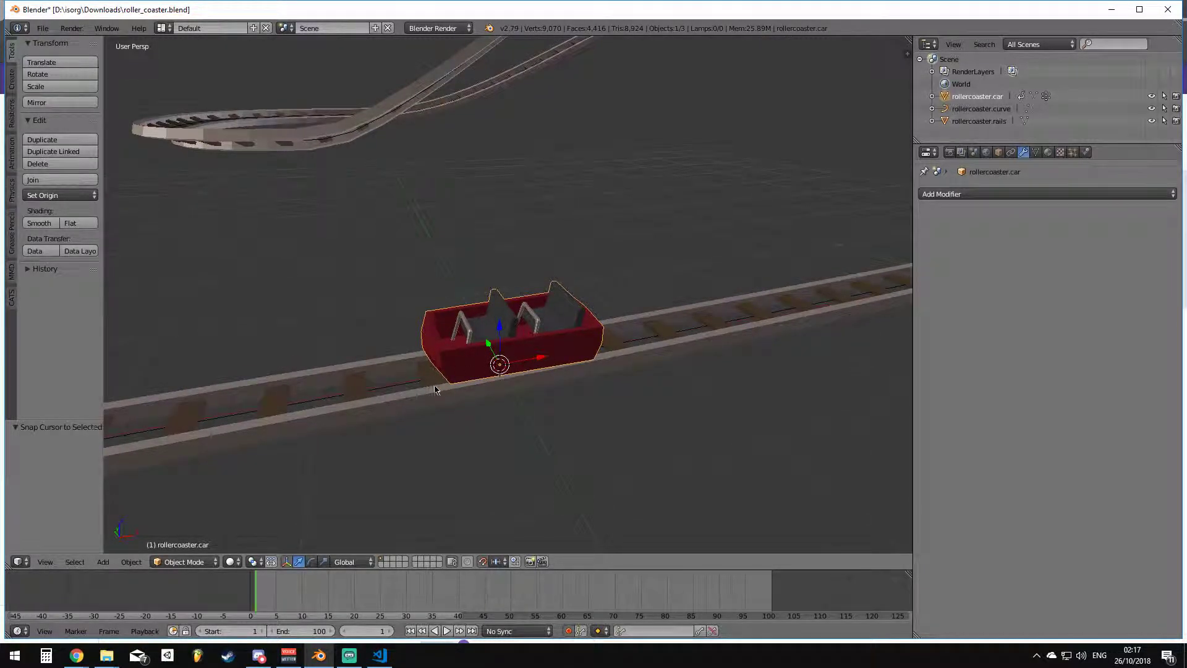
click(106, 564)
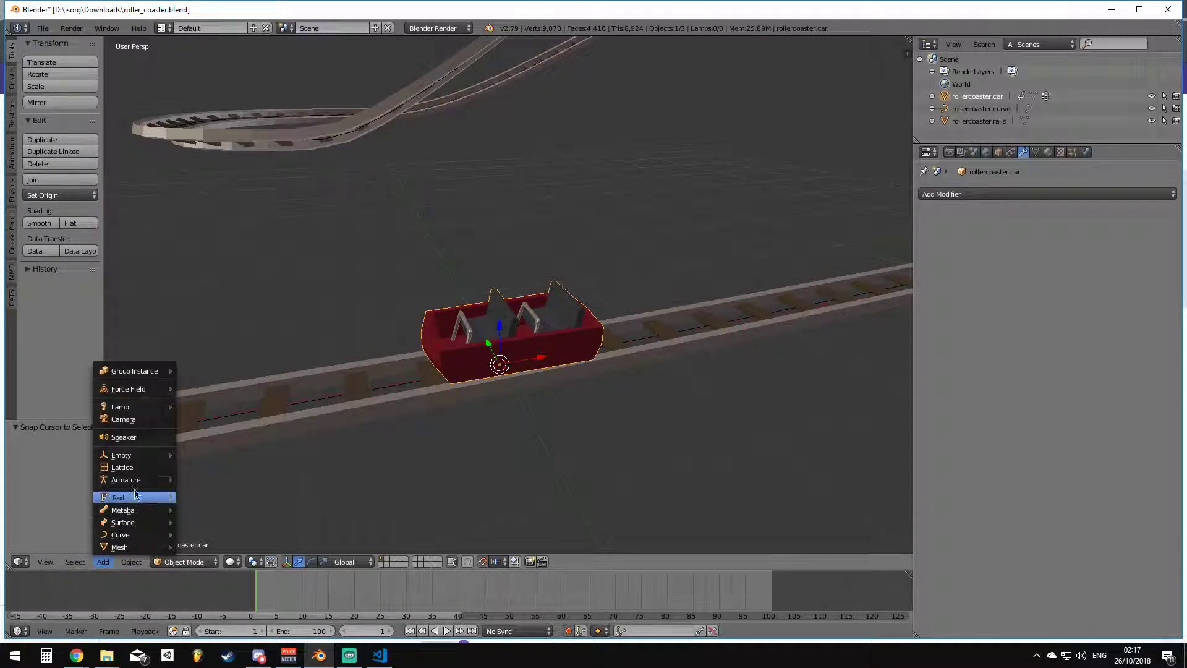
mouse_move(136, 479)
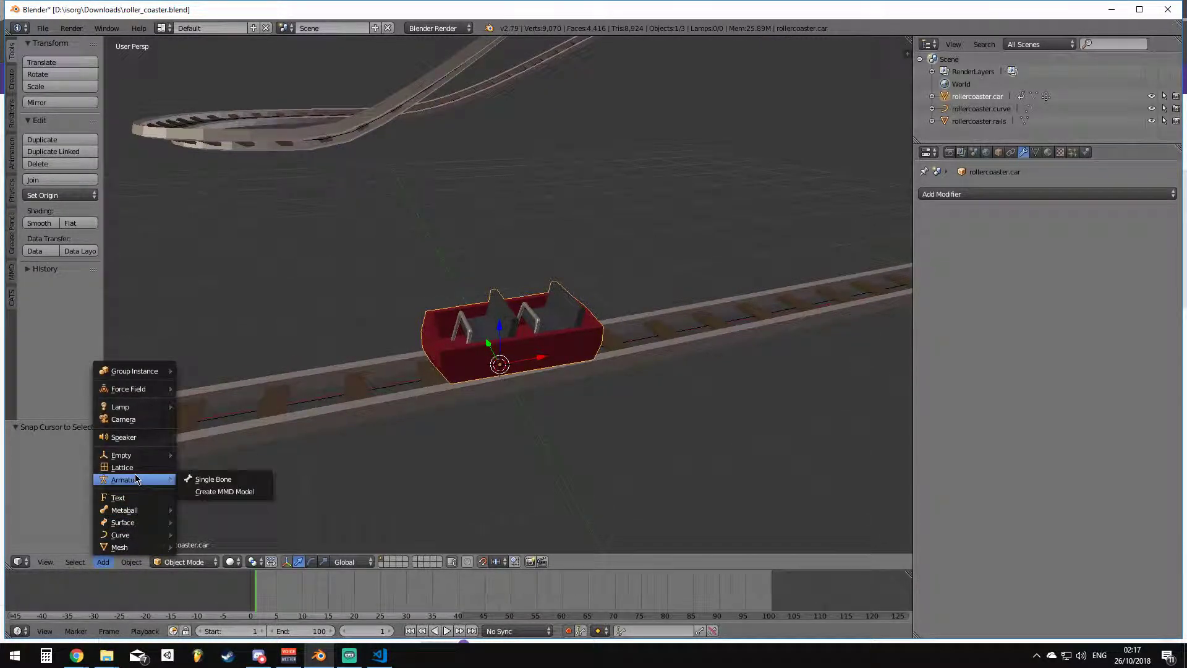
click(223, 479)
Give the roller coaster car an Armature modifier with the new Armature as its object.
middle_drag(284, 457, 574, 337)
right_click(574, 337)
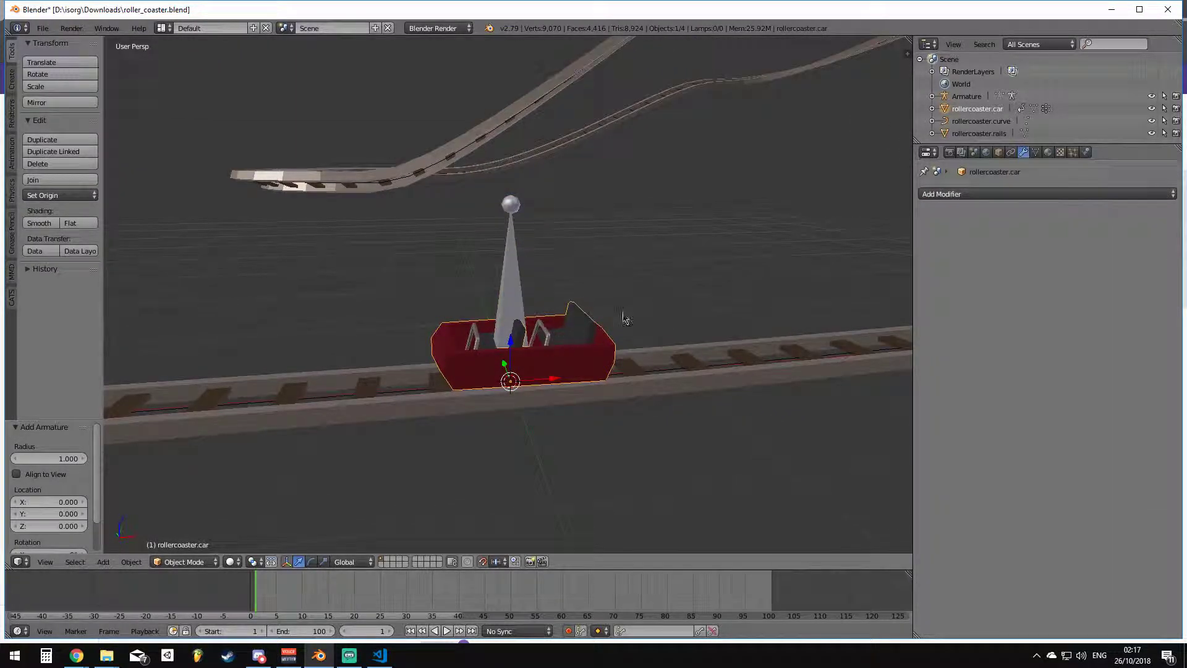
click(993, 194)
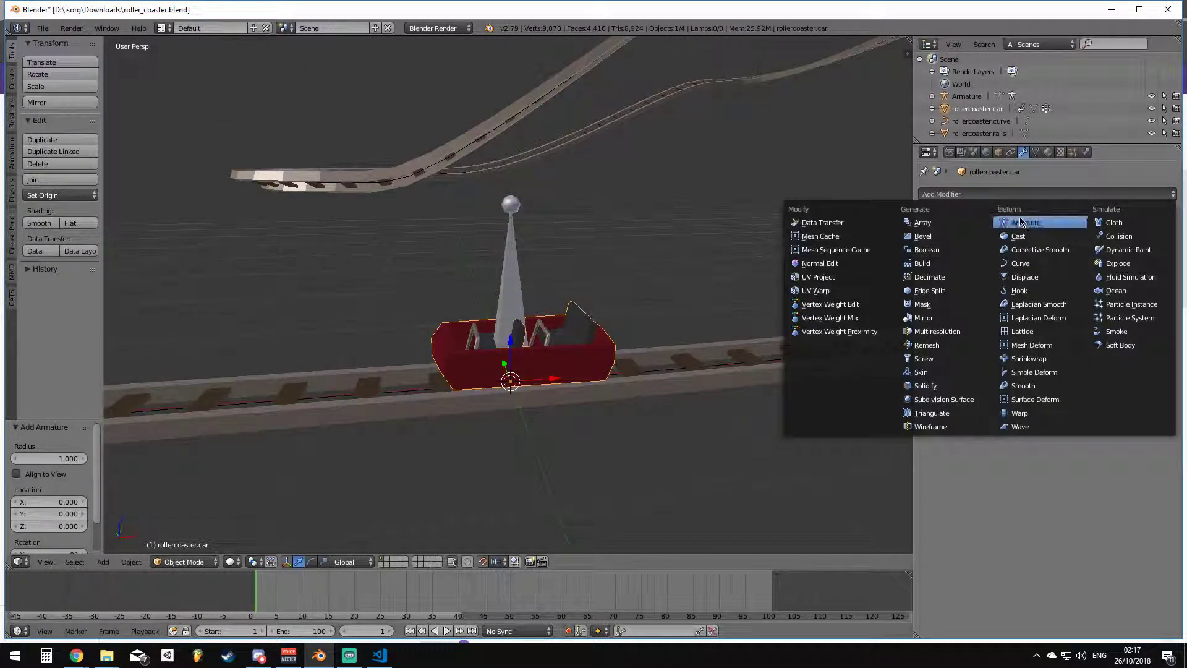
click(1023, 222)
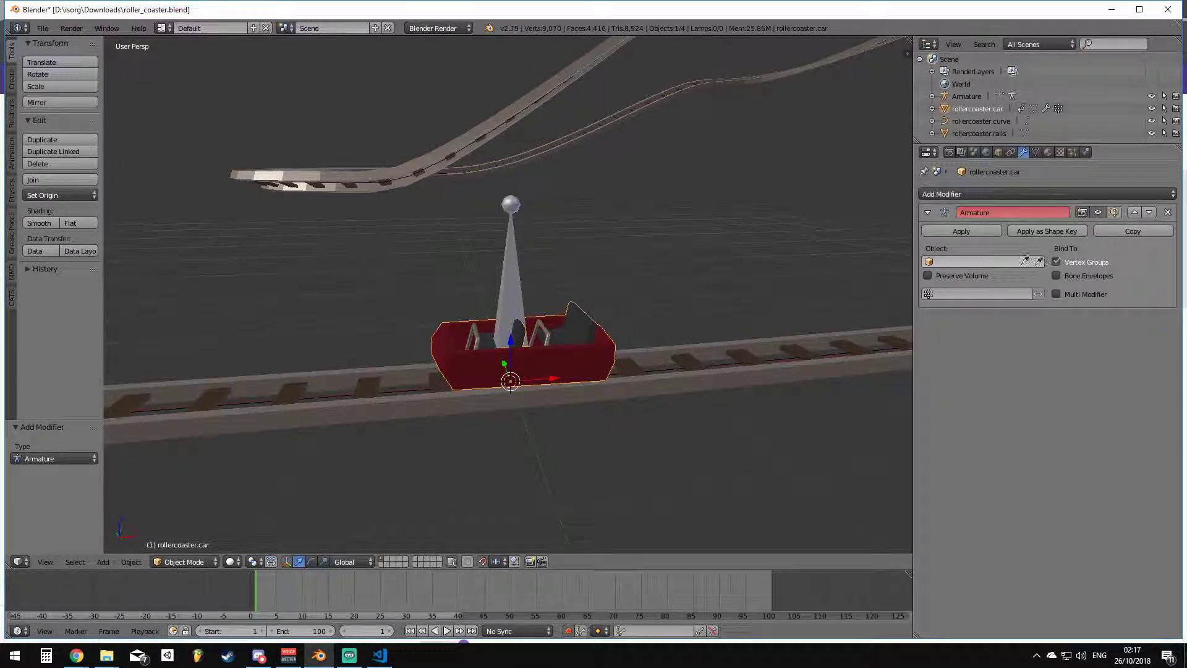
click(515, 276)
middle_drag(558, 278, 632, 292)
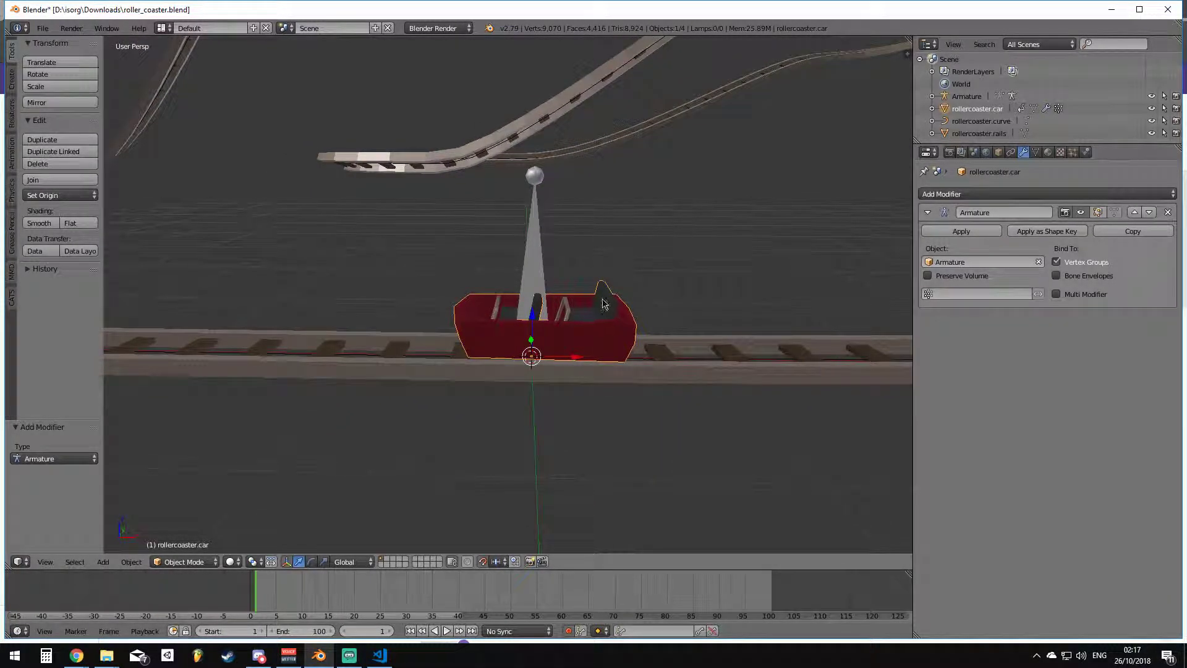
Select the armature and switch it to Pose Mode.
right_click(535, 272)
key(Tab)
key(Tab)
key(ctrl+Tab)
key(ctrl+Tab)
click(188, 561)
click(189, 517)
Try moving the bone to test how it deforms the car, and undo the move.
right_click(529, 262)
key(g)
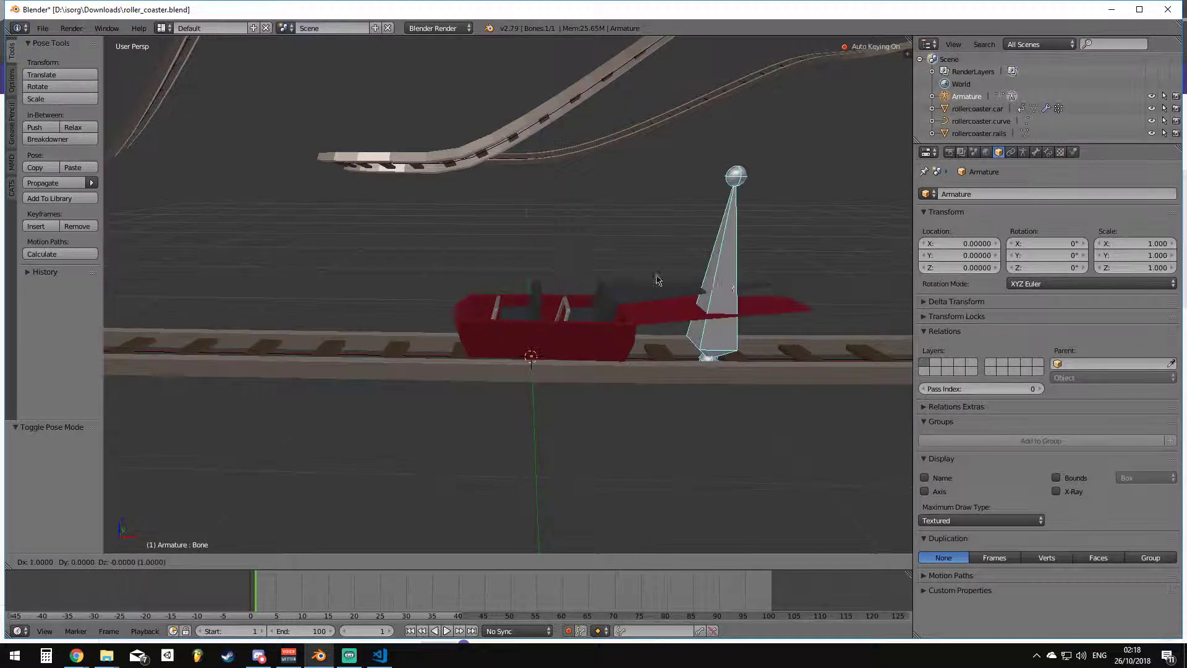
click(341, 295)
key(ctrl+z)
key(ctrl+Tab)
Select the roller coaster car and switch it to Weight Paint mode.
right_click(604, 326)
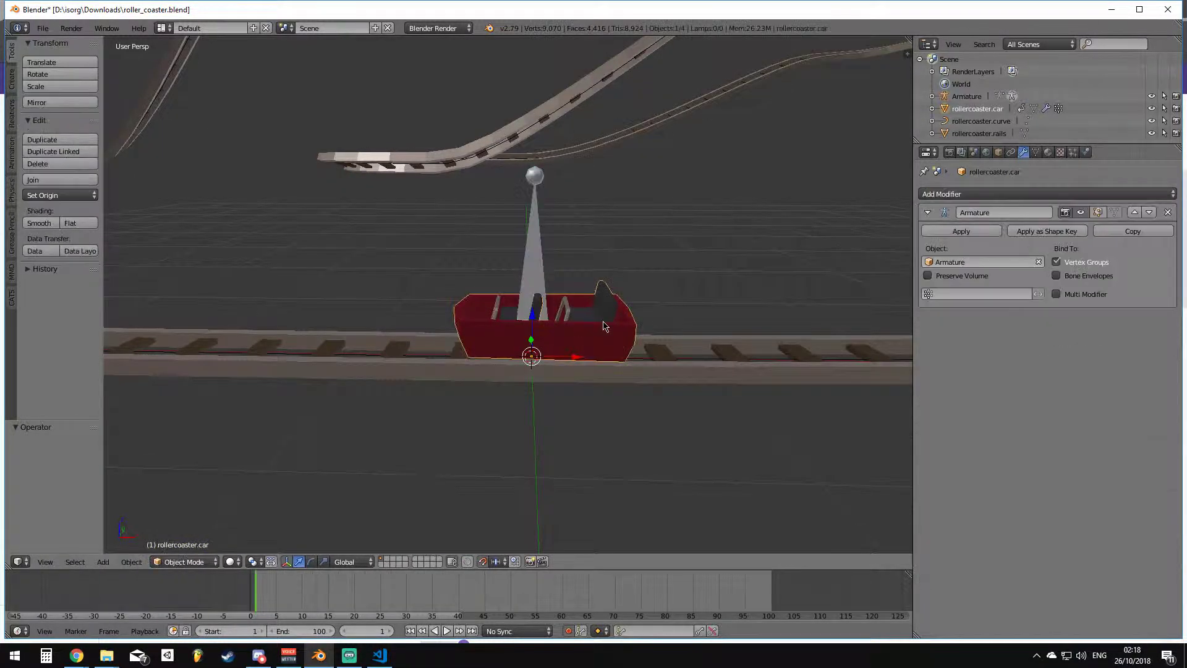
click(183, 561)
click(185, 562)
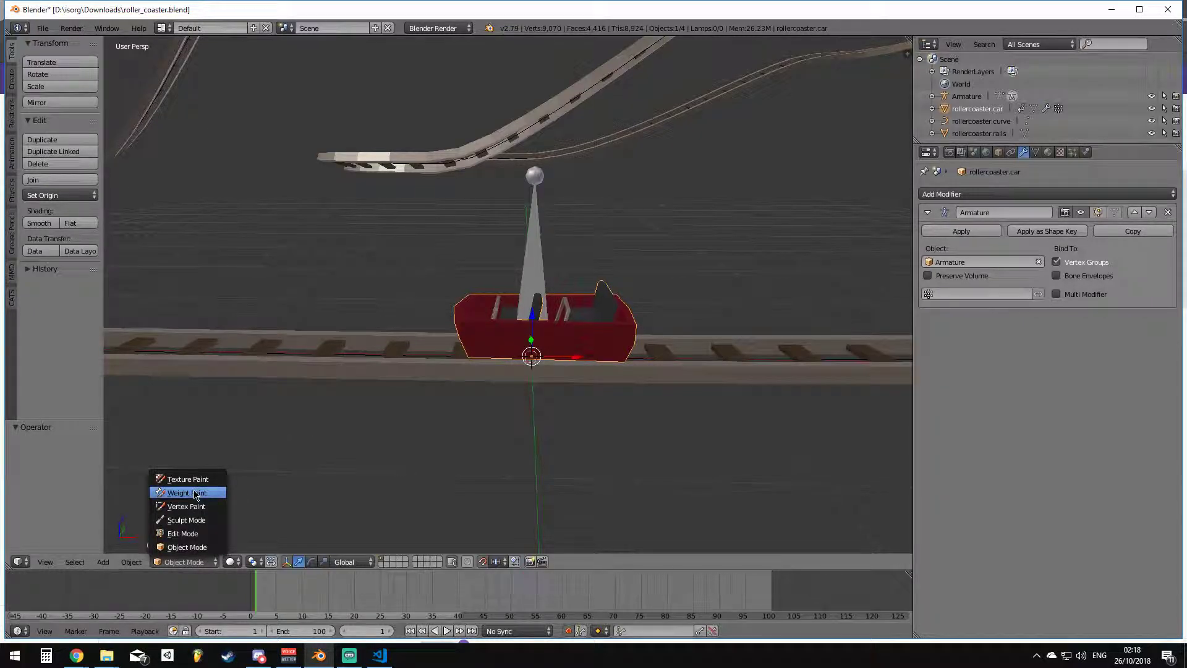
click(179, 494)
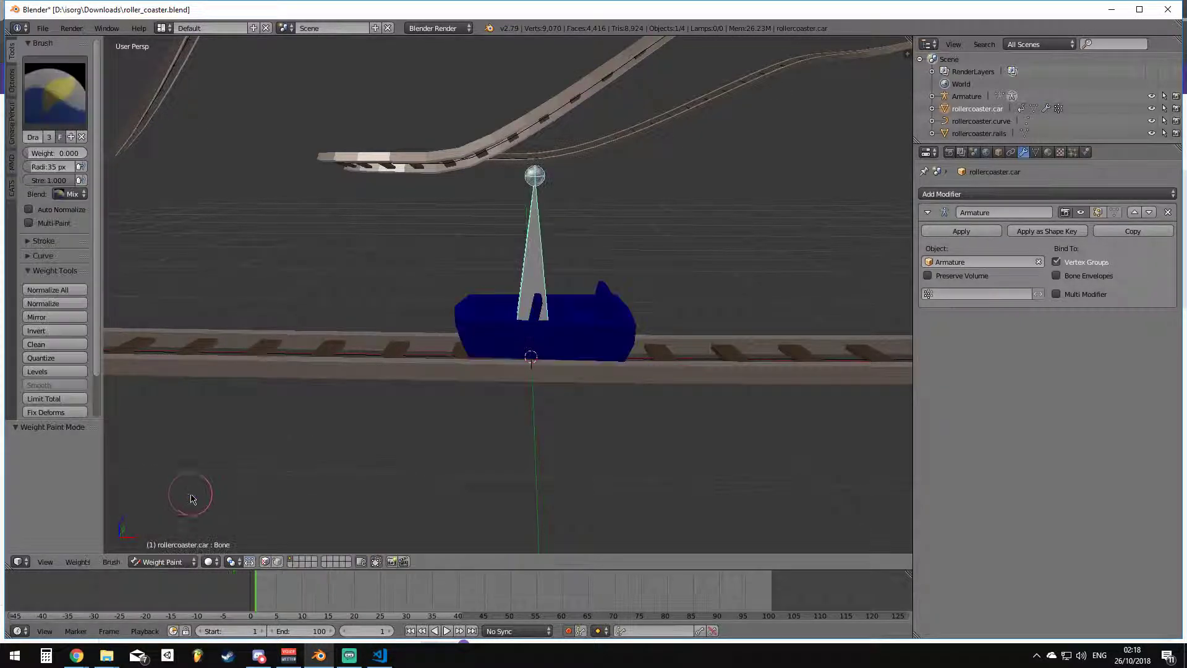
Fill the whole car mesh with a weight of 1.000 for the bone and return to Object Mode.
middle_drag(402, 294, 318, 233)
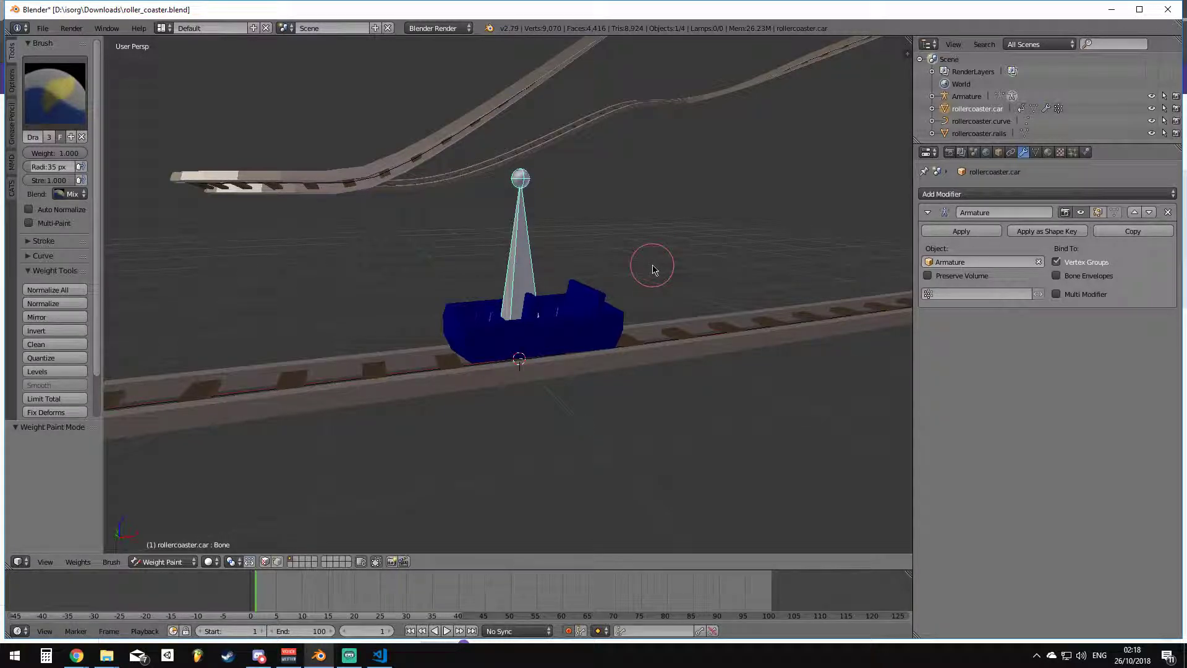
key(shift+k)
drag(674, 253, 696, 223)
middle_drag(697, 223, 691, 258)
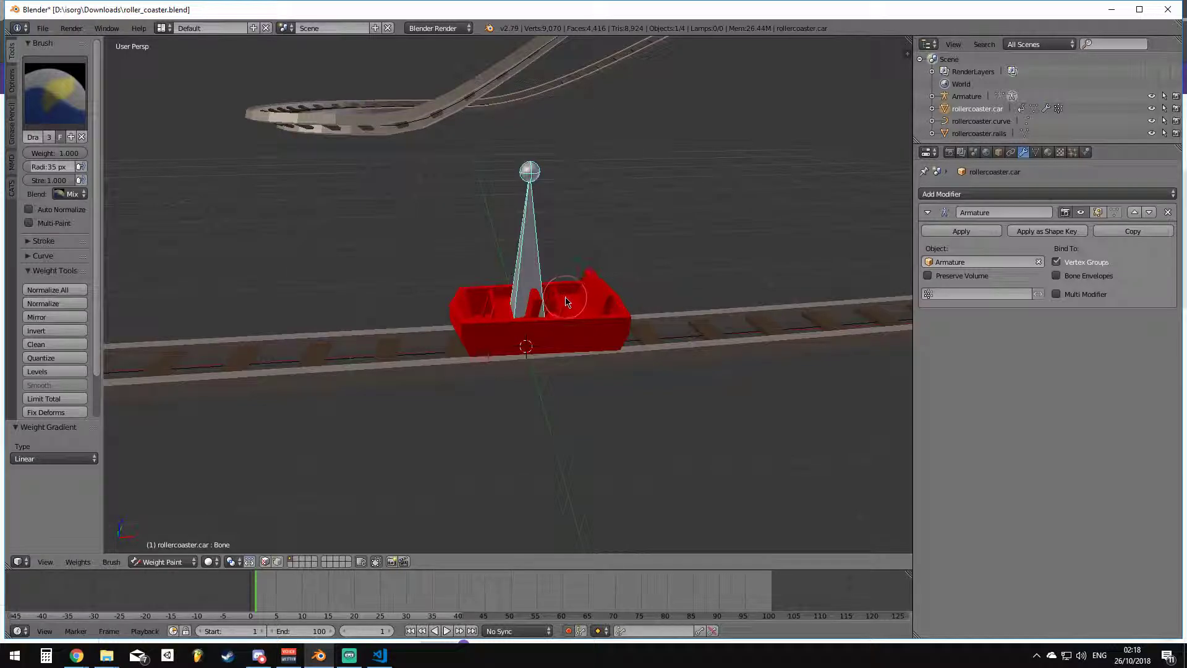
click(163, 561)
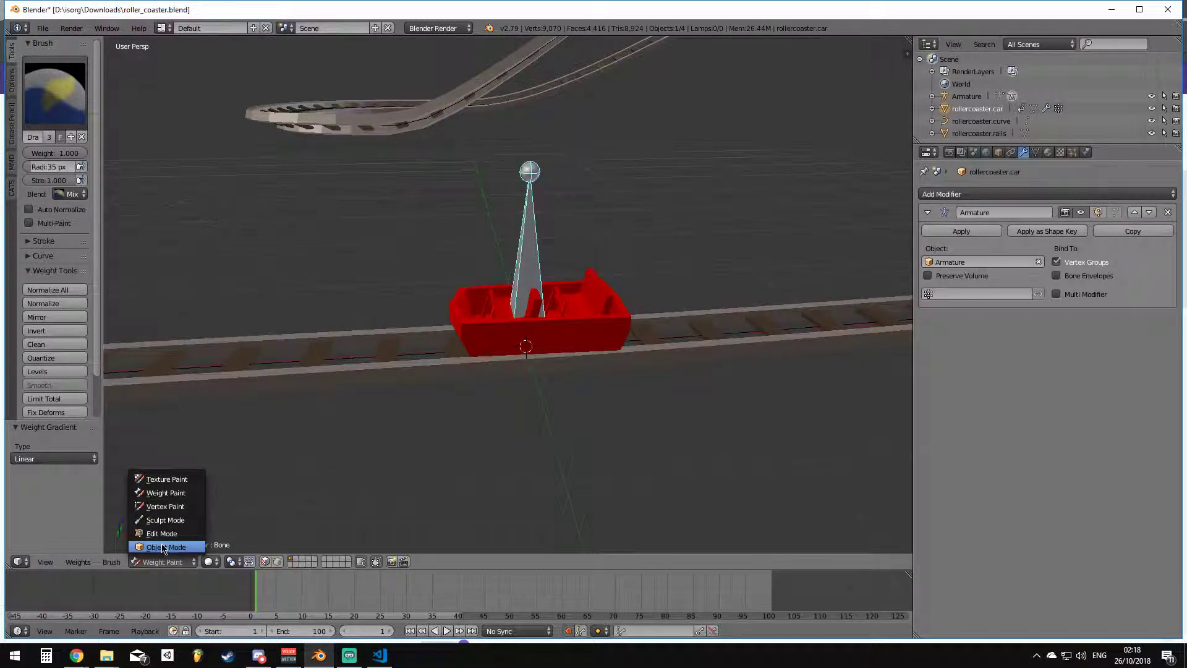
click(170, 546)
Try moving the bone again to test whether the fully weighted car follows it, and undo the move.
right_click(524, 273)
middle_drag(609, 298, 598, 270)
key(g)
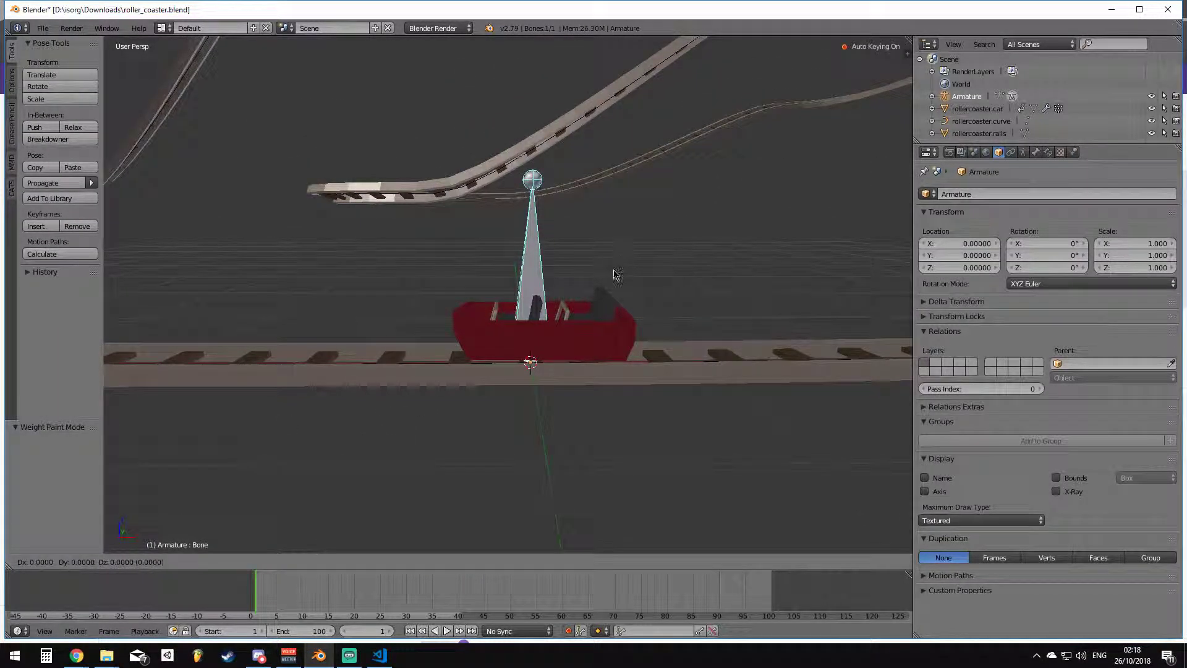
key(Escape)
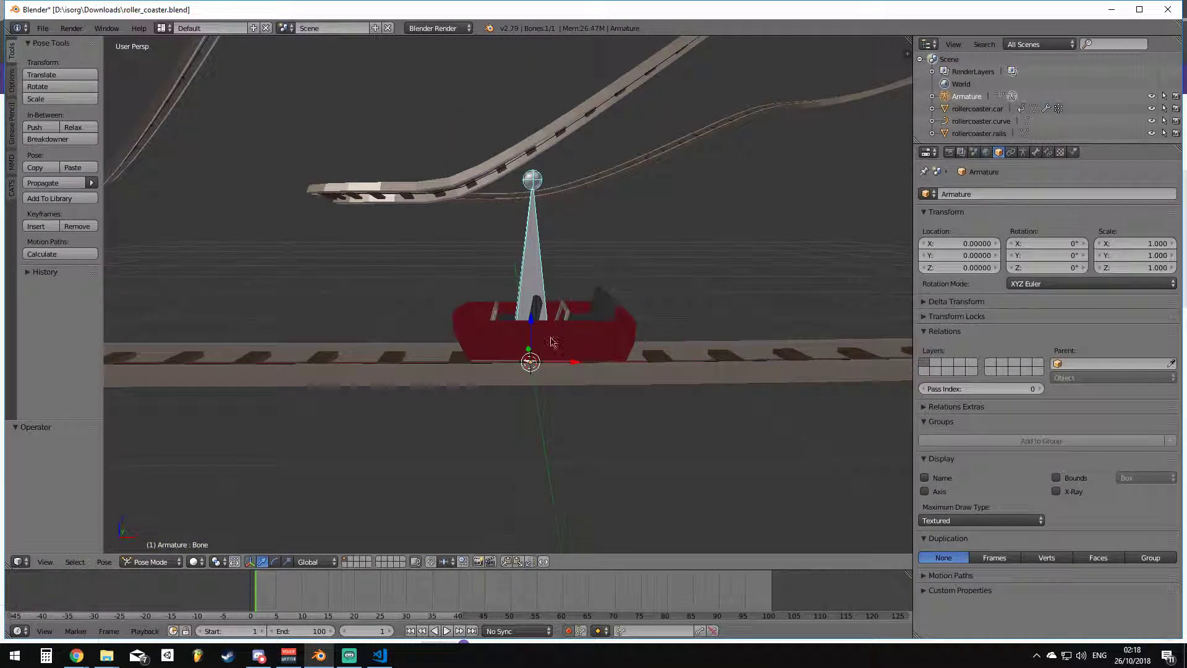
key(g)
click(463, 252)
key(ctrl+z)
Add a Follow Path bone constraint to the car's bone in Pose Mode.
middle_drag(582, 262, 603, 277)
middle_drag(665, 308, 650, 305)
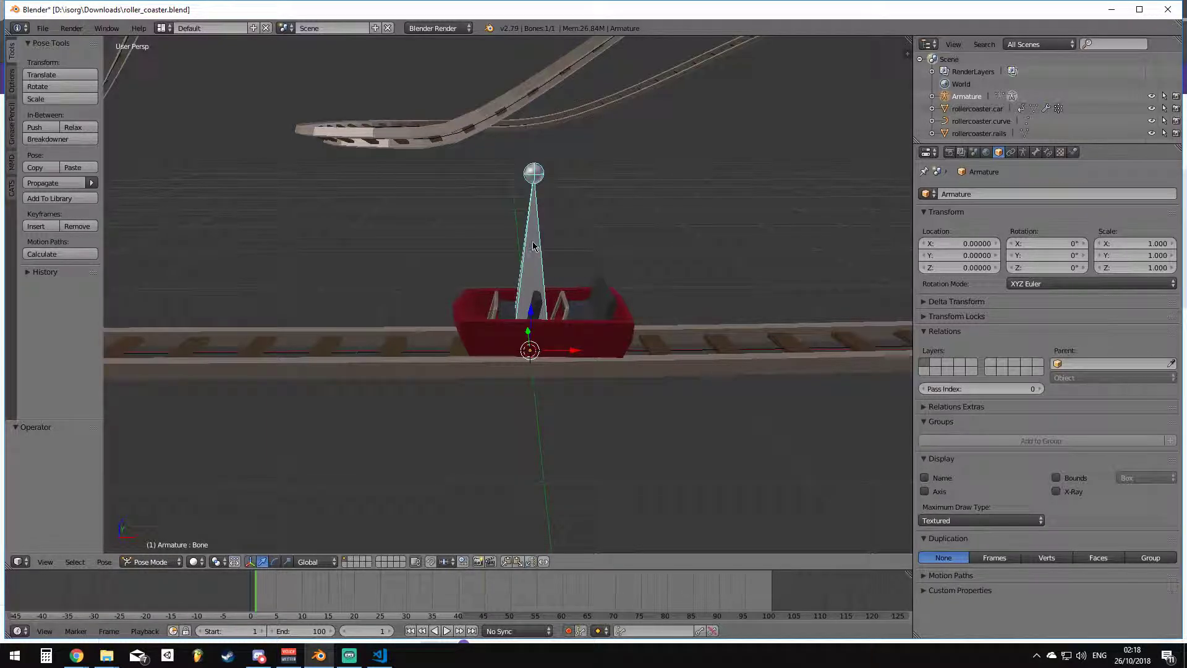
click(166, 564)
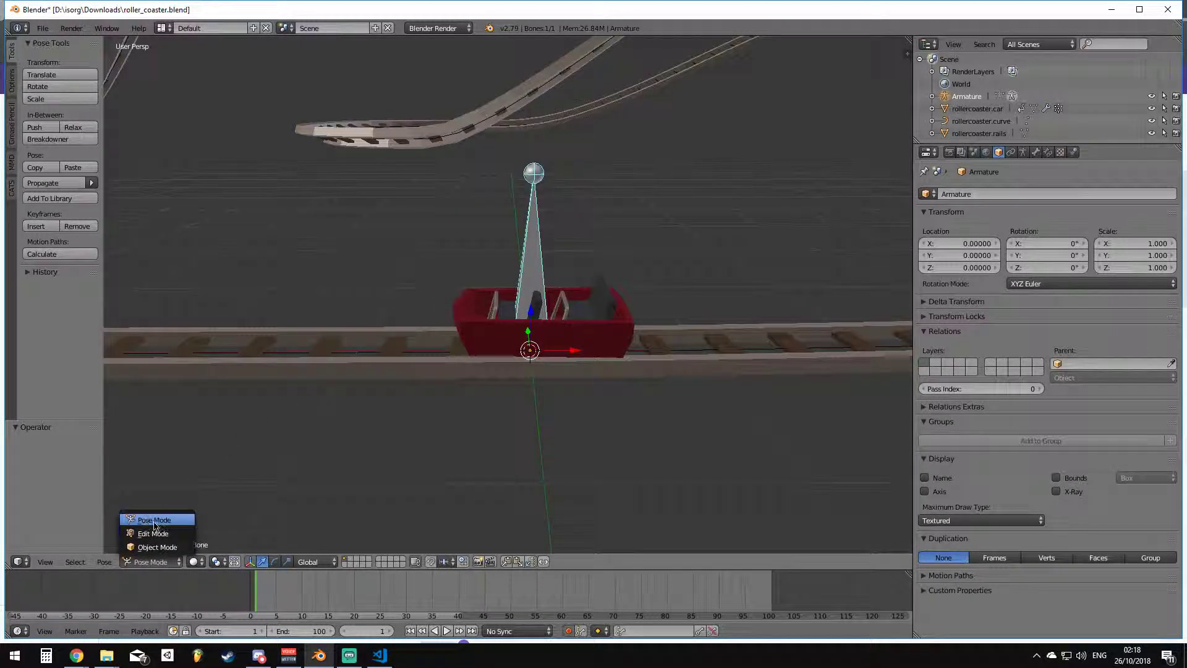
click(149, 521)
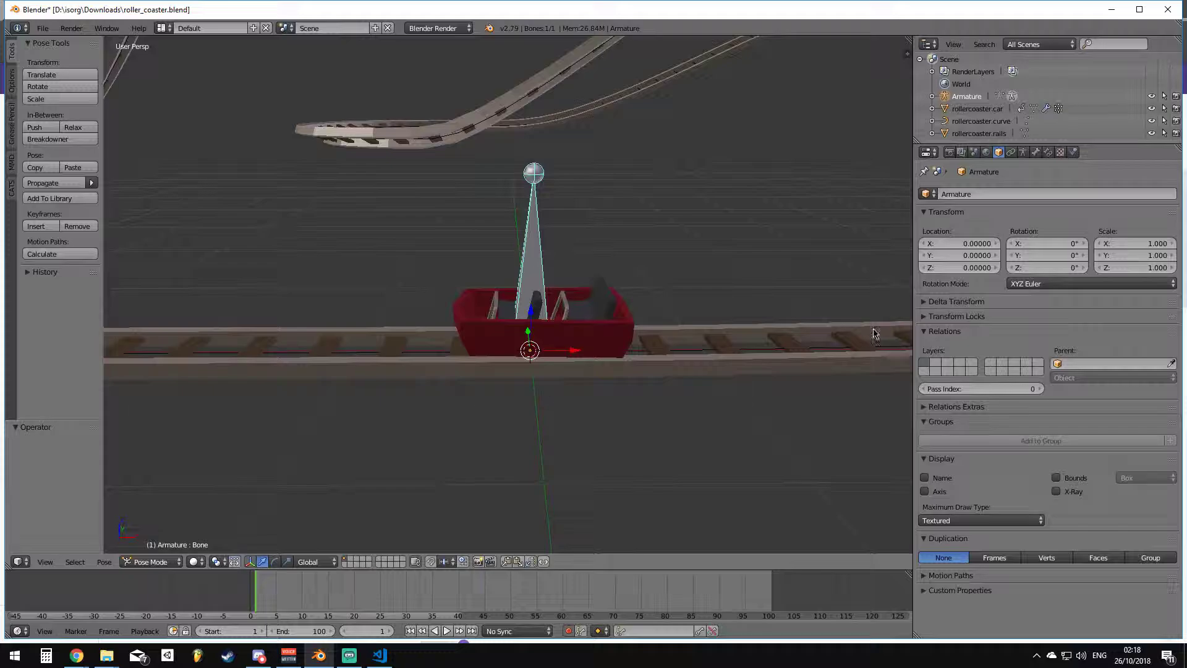
click(1047, 153)
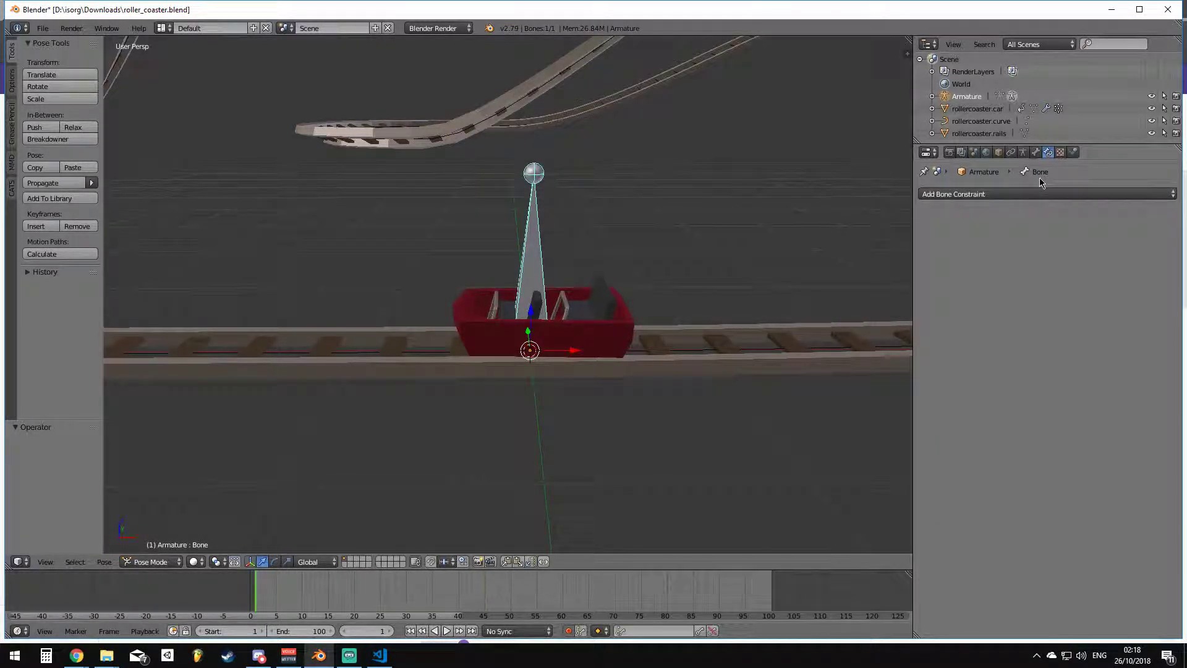
drag(915, 155, 1059, 154)
mouse_move(1104, 154)
middle_down()
mouse_move(1068, 154)
mouse_move(1080, 154)
middle_up()
drag(1061, 155, 901, 155)
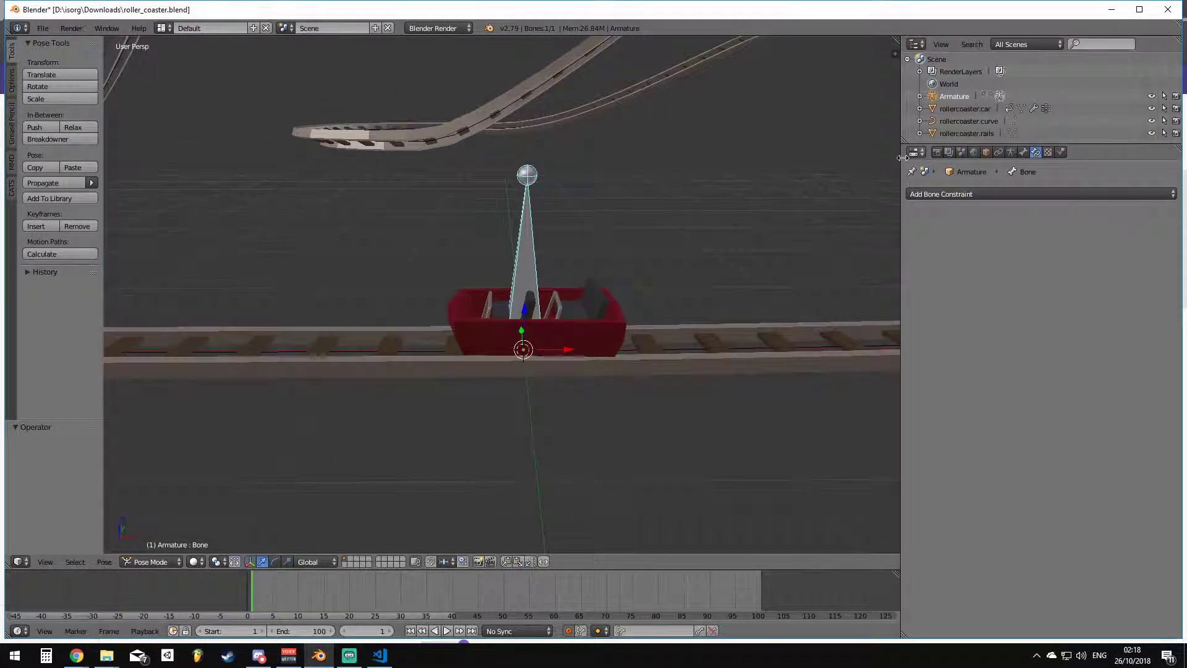
click(960, 195)
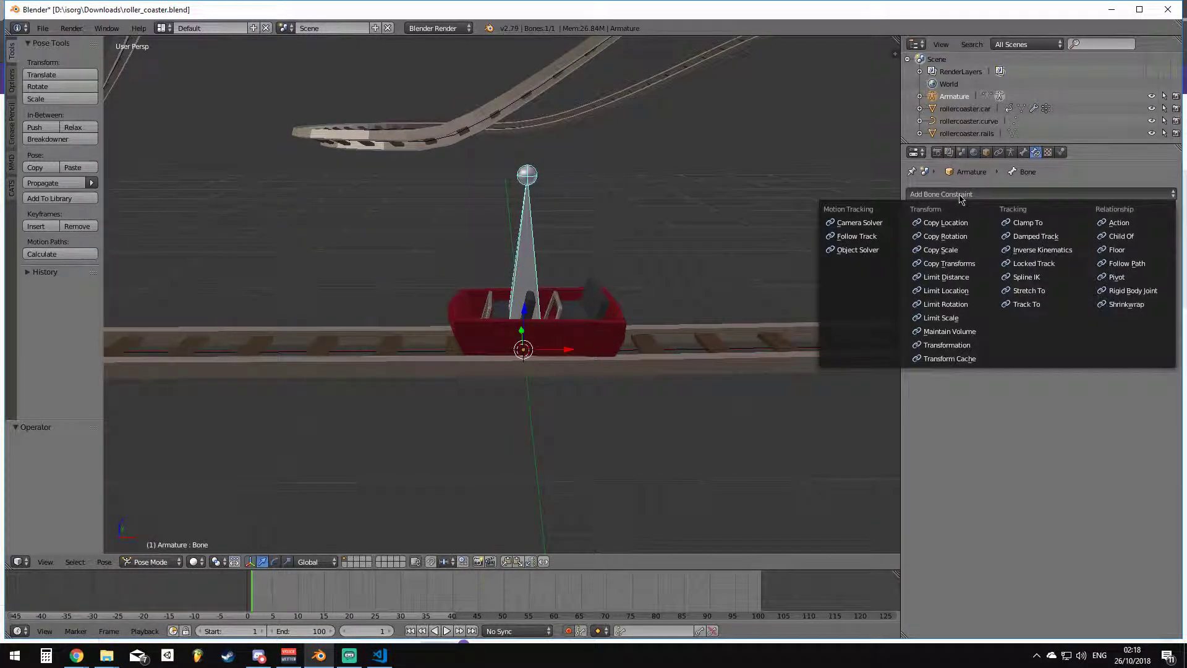
click(1127, 264)
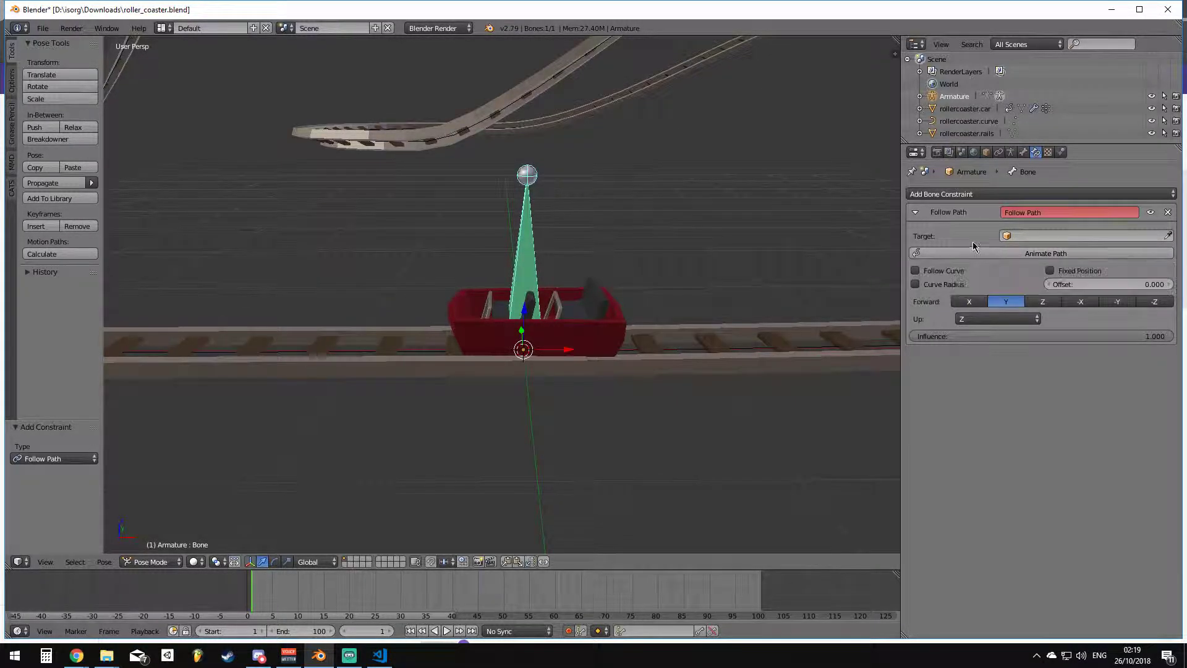
Set rollercoaster.curve as the target of the bone's Follow Path constraint.
click(1168, 236)
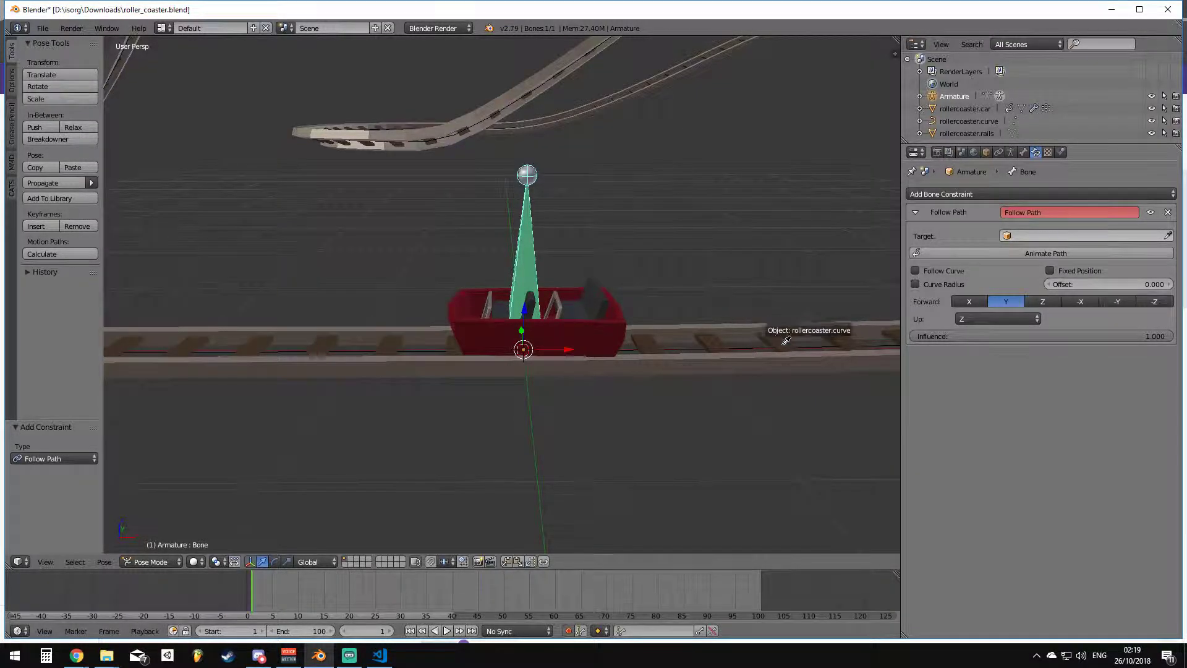
click(766, 343)
click(1107, 238)
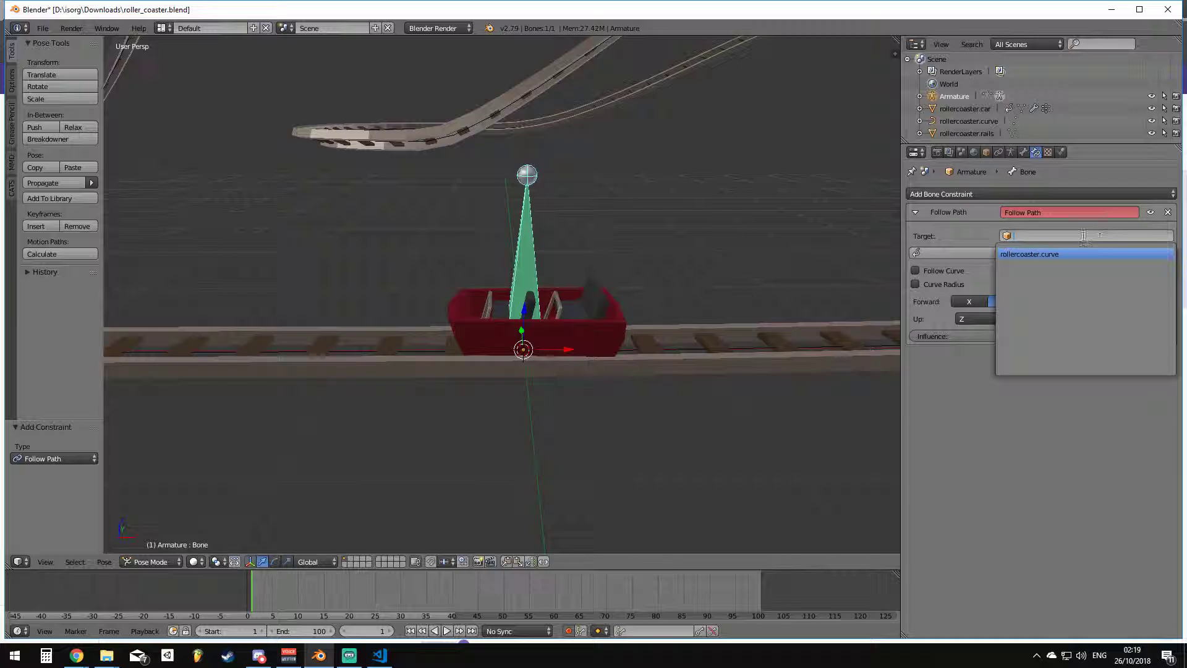
click(1044, 255)
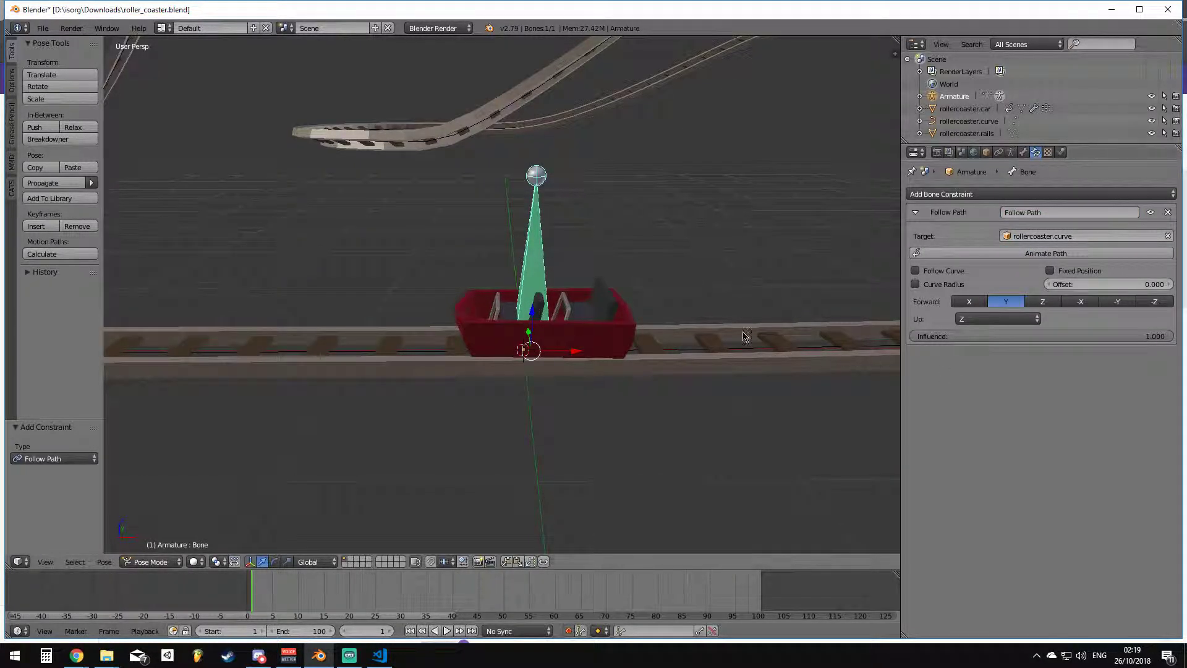
Play the animation to check how the car travels along the track, and stop the playback.
key(alt+a)
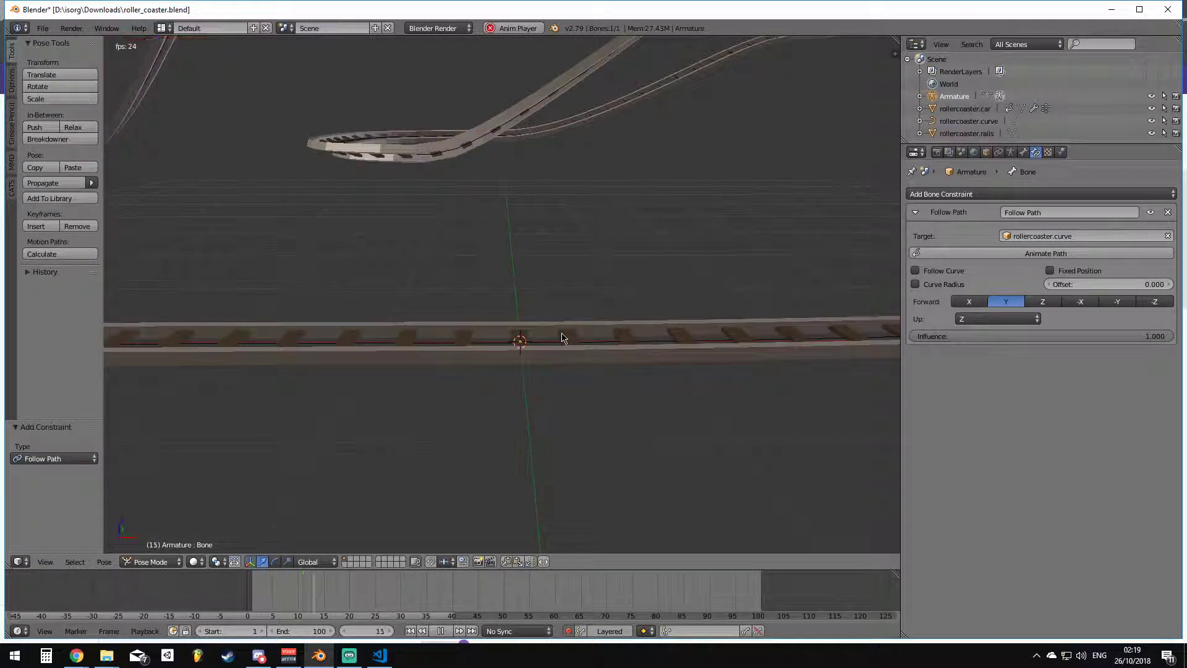
scroll(588, 289, down, 6)
middle_drag(588, 288, 631, 264)
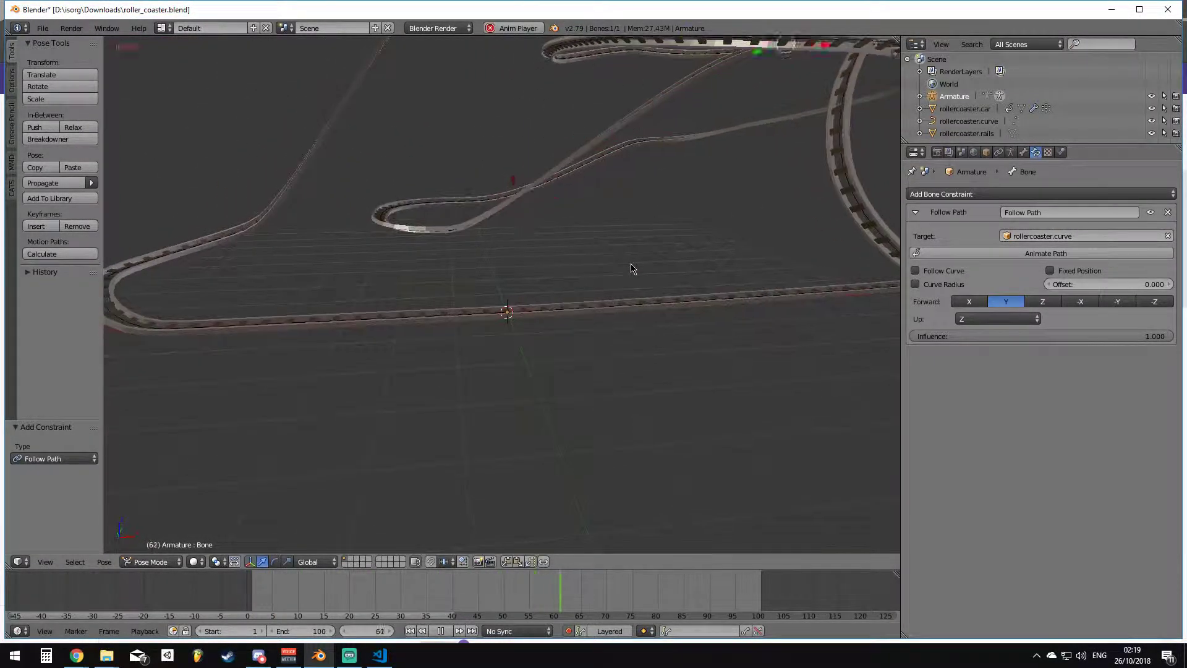
key(Escape)
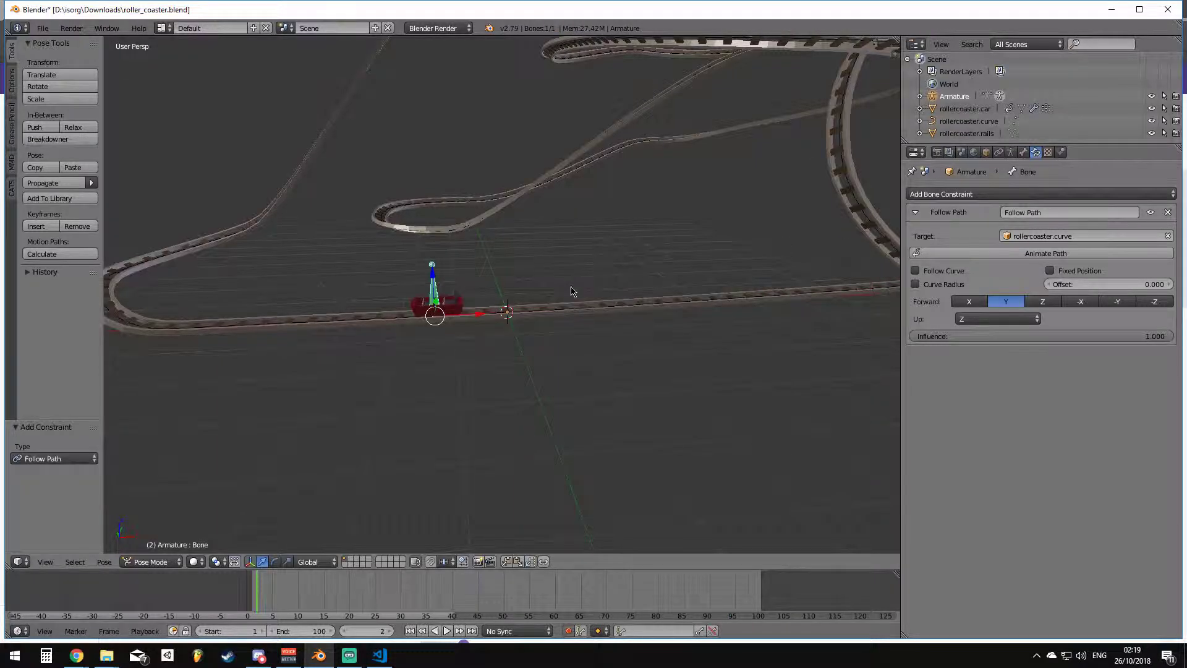
scroll(573, 286, up, 5)
middle_drag(594, 332, 610, 313)
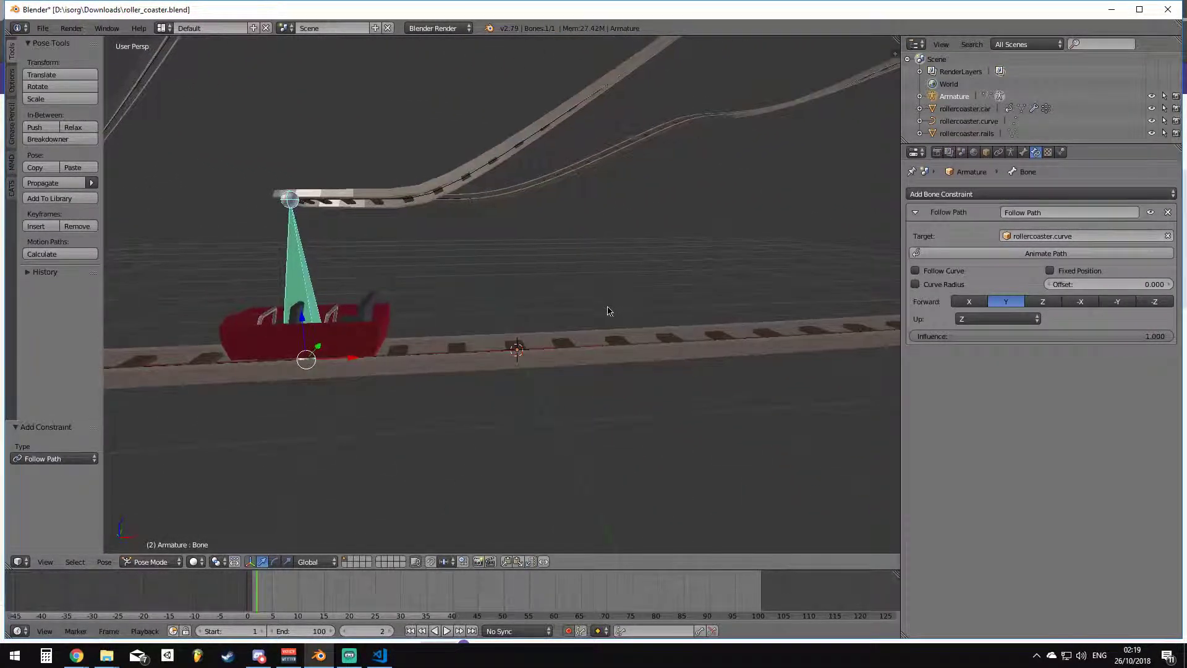
Try Follow Curve on the bone's Follow Path constraint and disable it again.
click(914, 270)
middle_drag(747, 297, 618, 303)
scroll(623, 272, down, 3)
click(931, 270)
Play the first frames of the animation, stop at frame 19, and enable Follow Curve on the Follow Path constraint.
scroll(542, 198, down, 3)
shift+middle_drag(542, 198, 408, 393)
key(alt+a)
key(alt+a)
scroll(586, 324, up, 6)
middle_drag(609, 324, 615, 254)
click(930, 272)
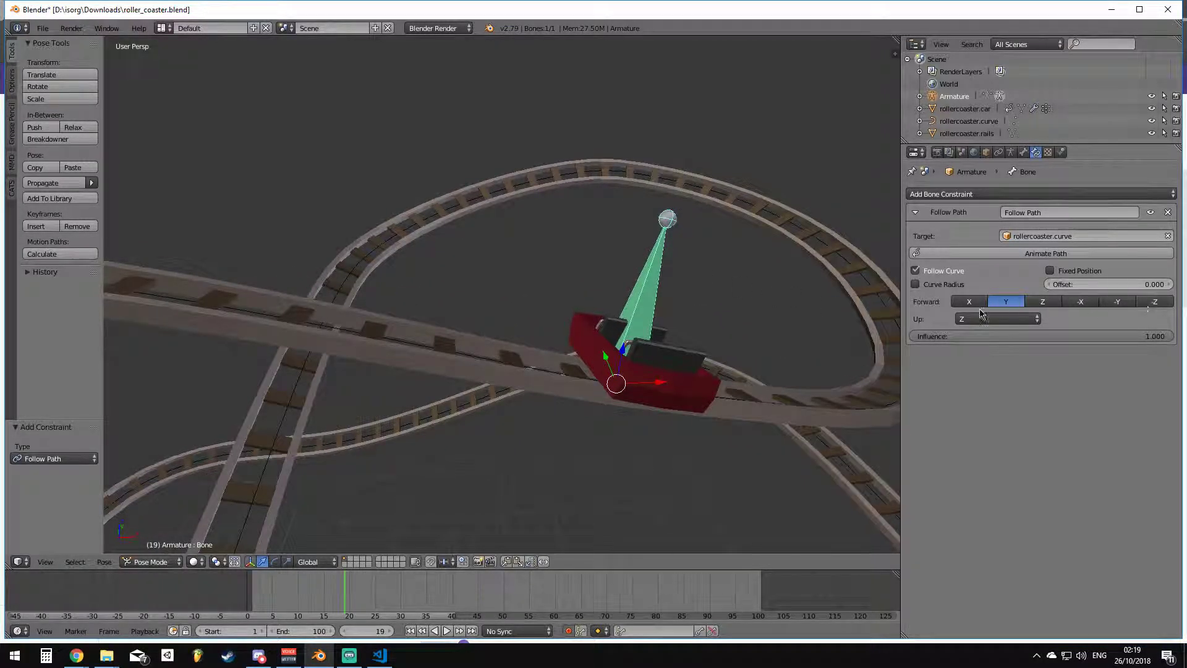
Try the X, -X, -Y and Y forward axes on the Follow Path constraint, and set Forward to X.
click(969, 302)
middle_drag(717, 315, 705, 295)
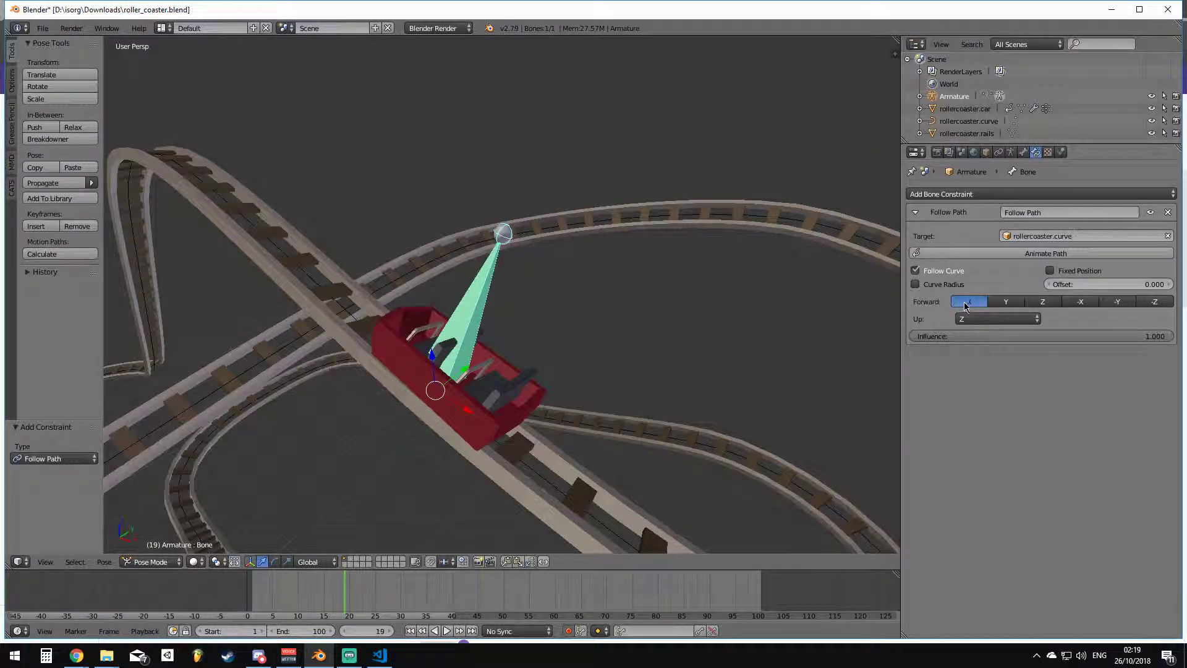
click(1080, 301)
click(1117, 302)
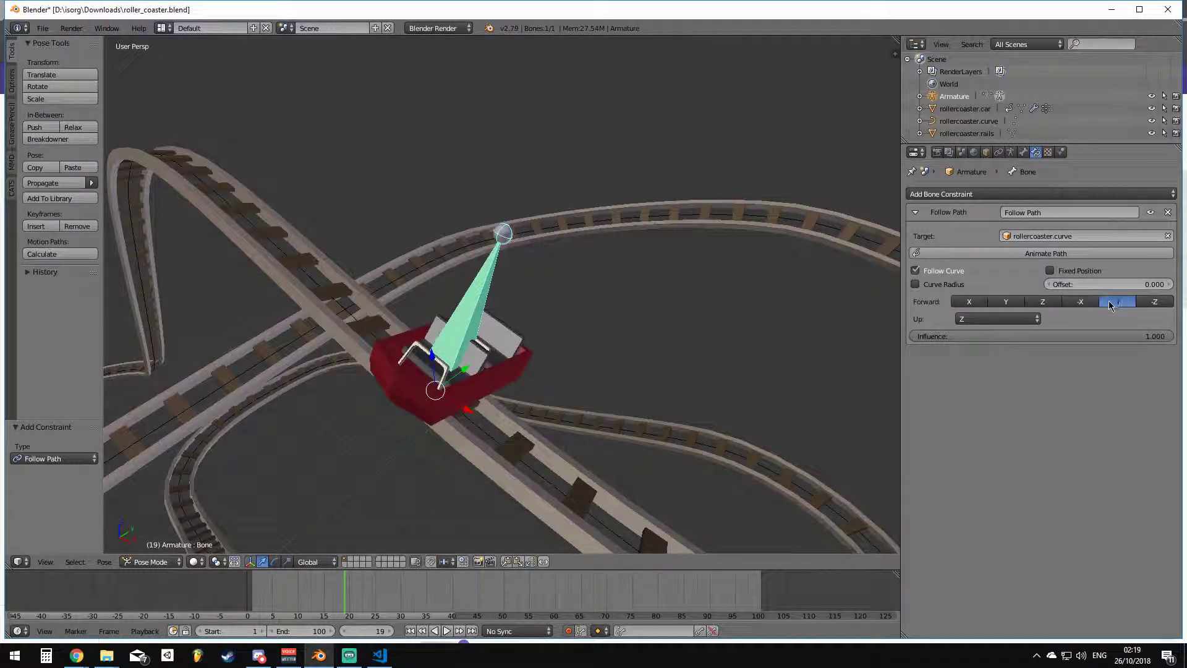
click(967, 303)
click(1002, 303)
click(970, 303)
Play the animation and inspect how the car turns along the track, and stop the playback.
middle_drag(617, 315, 720, 281)
scroll(654, 296, down, 3)
scroll(716, 276, down, 9)
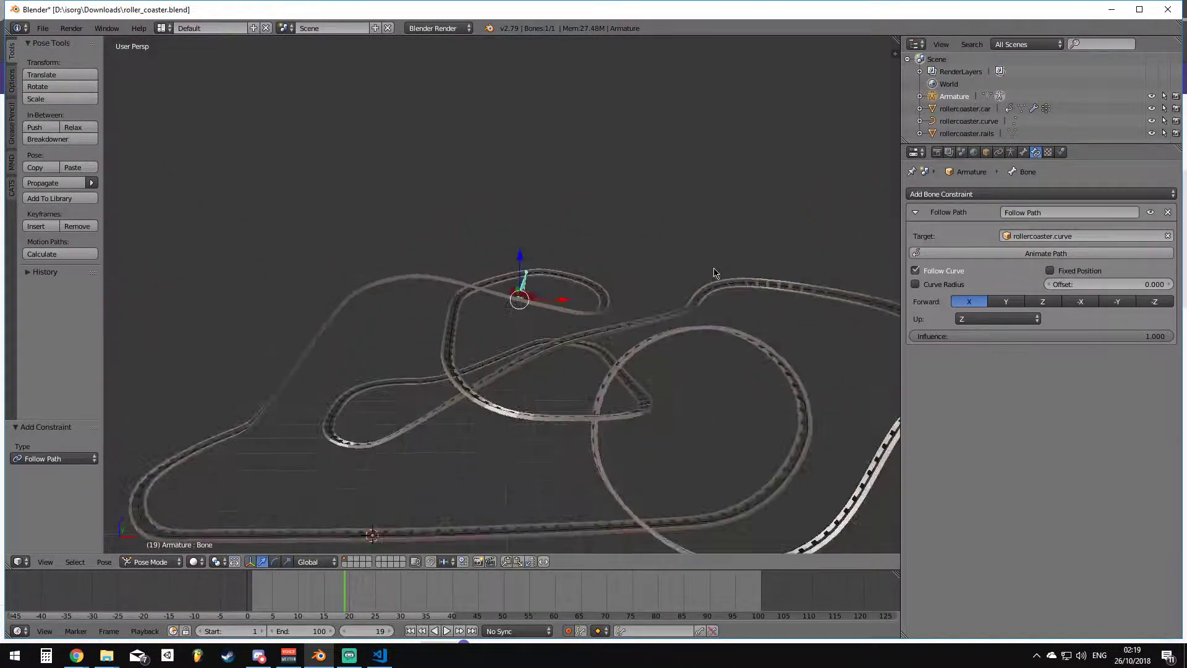
key(alt+a)
scroll(670, 334, up, 7)
middle_drag(659, 342, 710, 221)
scroll(709, 223, down, 5)
middle_drag(650, 314, 723, 313)
scroll(631, 337, up, 3)
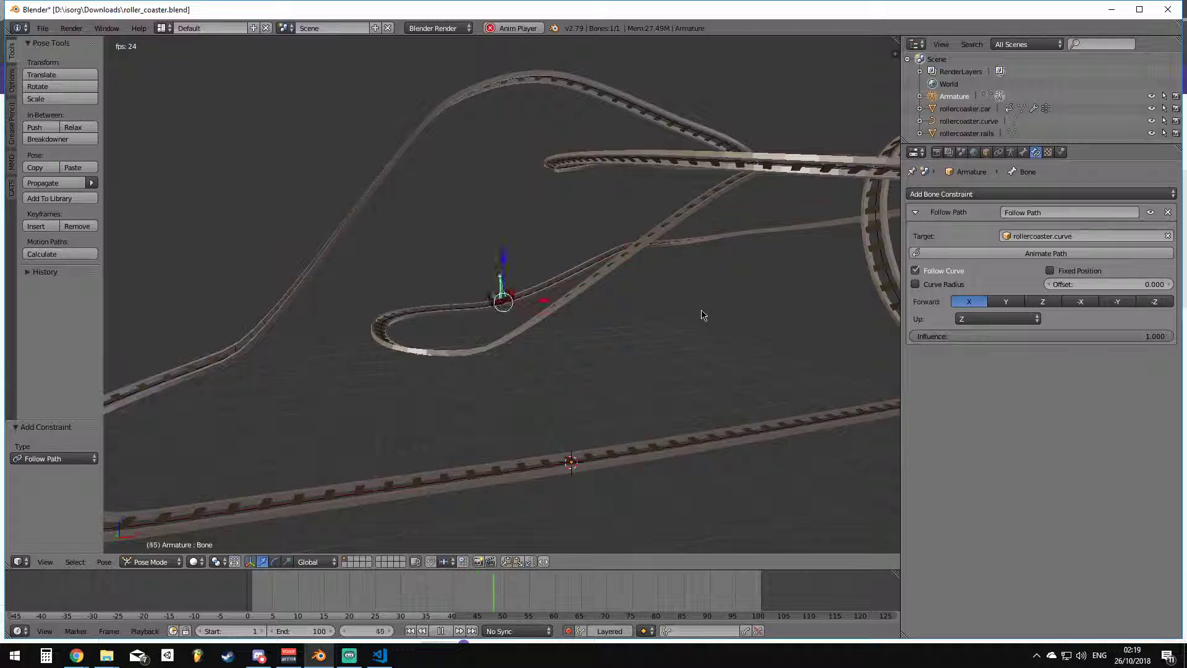
key(alt+a)
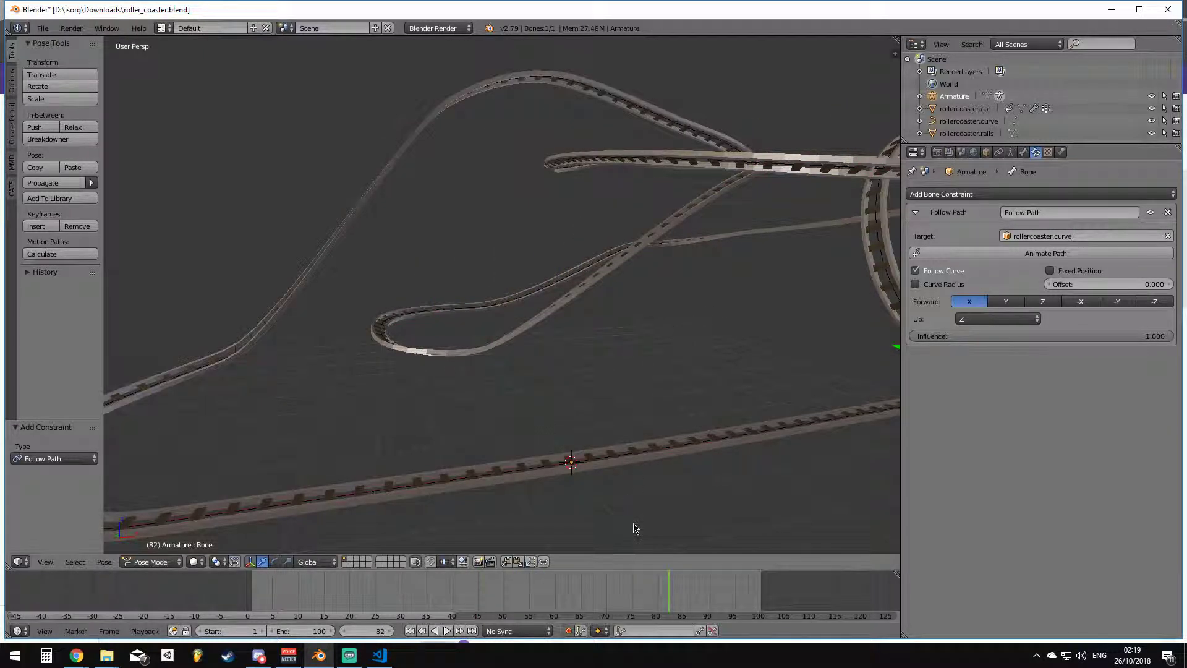
Replay the start of the animation from frame 1 to check the car's facing direction, and stop back at frame 1.
drag(638, 589, 244, 590)
middle_drag(589, 458, 668, 371)
key(alt+a)
drag(459, 589, 253, 595)
key(alt+a)
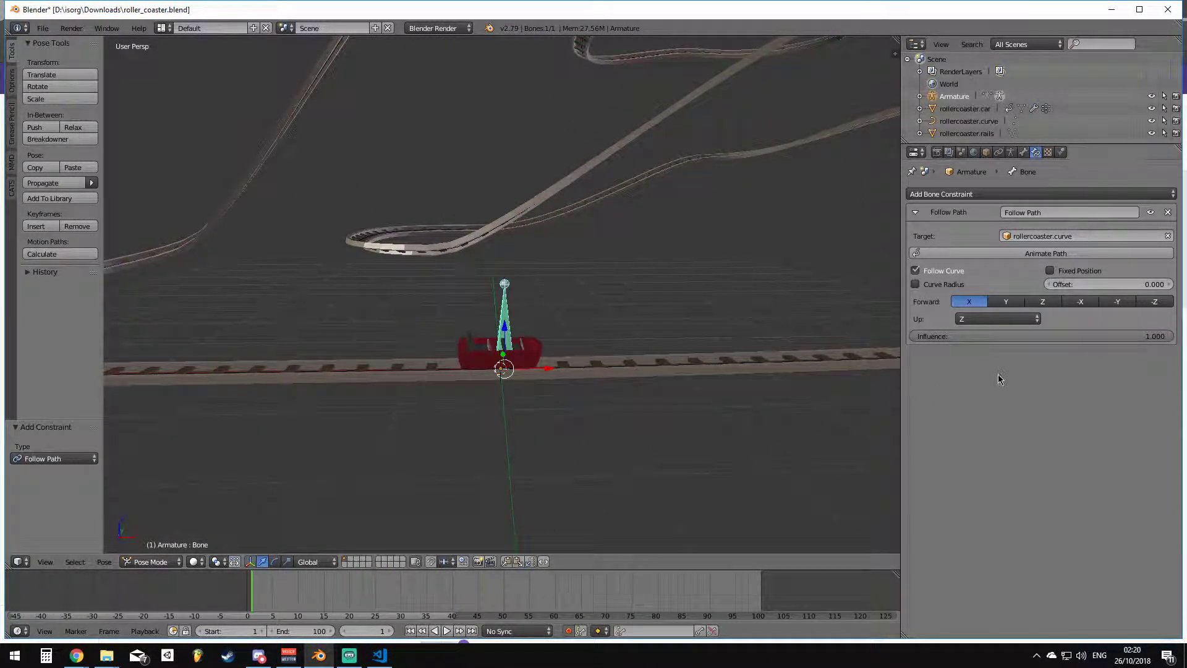
Set the constraint's Forward axis to -X and play the opening frames to check it, returning to frame 1.
click(1075, 300)
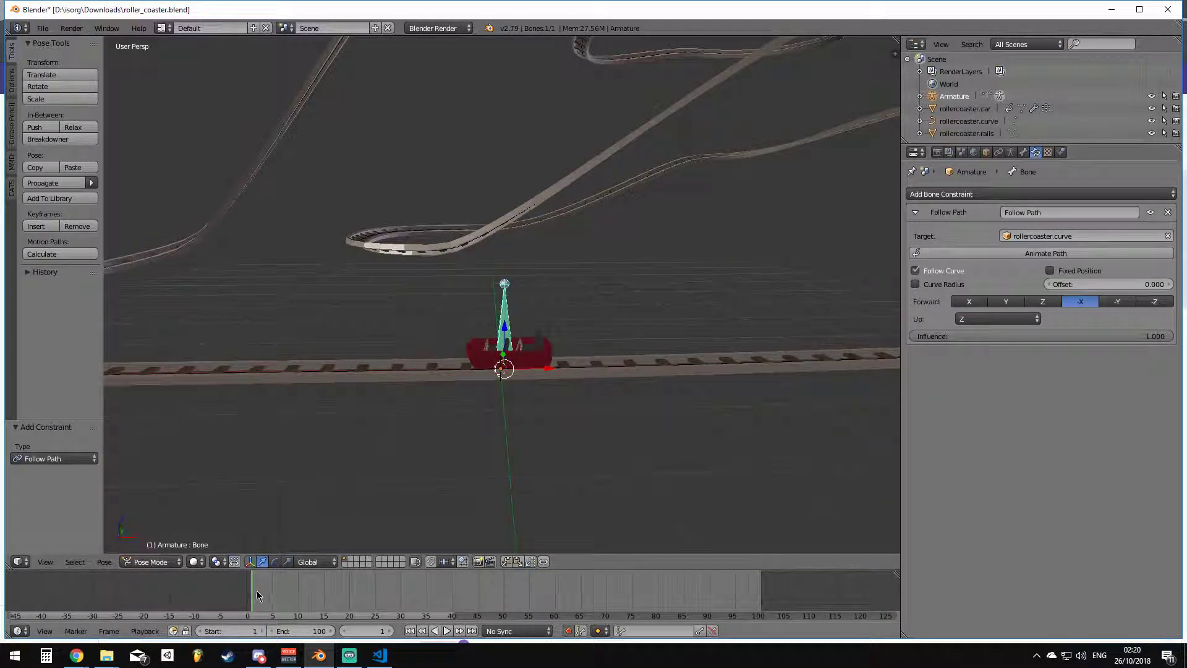
key(alt+a)
drag(279, 605, 254, 603)
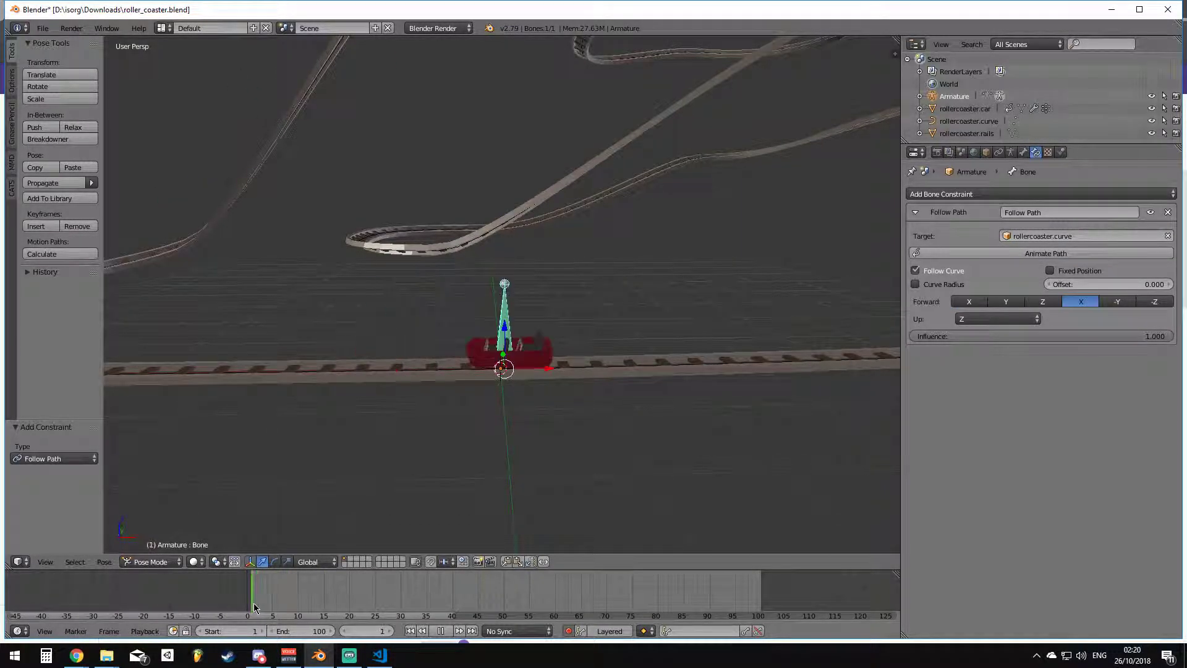
key(alt+a)
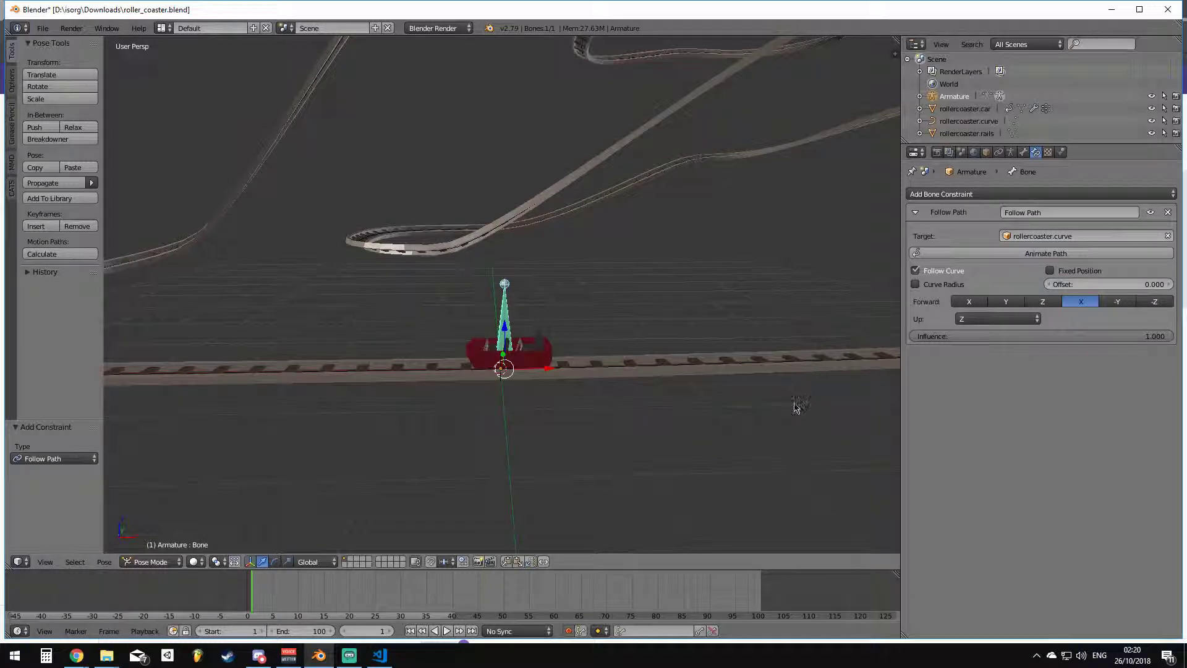
Run Animate Path on the Follow Path constraint and switch the armature to Object Mode.
click(1029, 254)
click(1010, 255)
click(154, 562)
click(159, 545)
scroll(512, 347, up, 5)
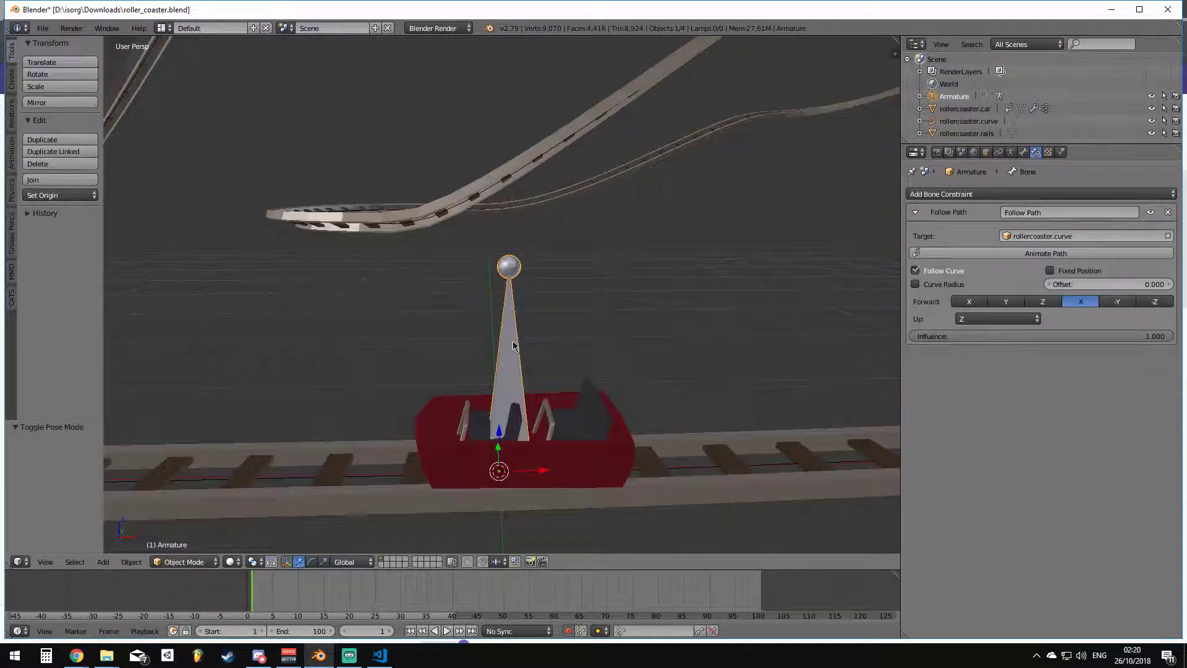
scroll(445, 416, up, 1)
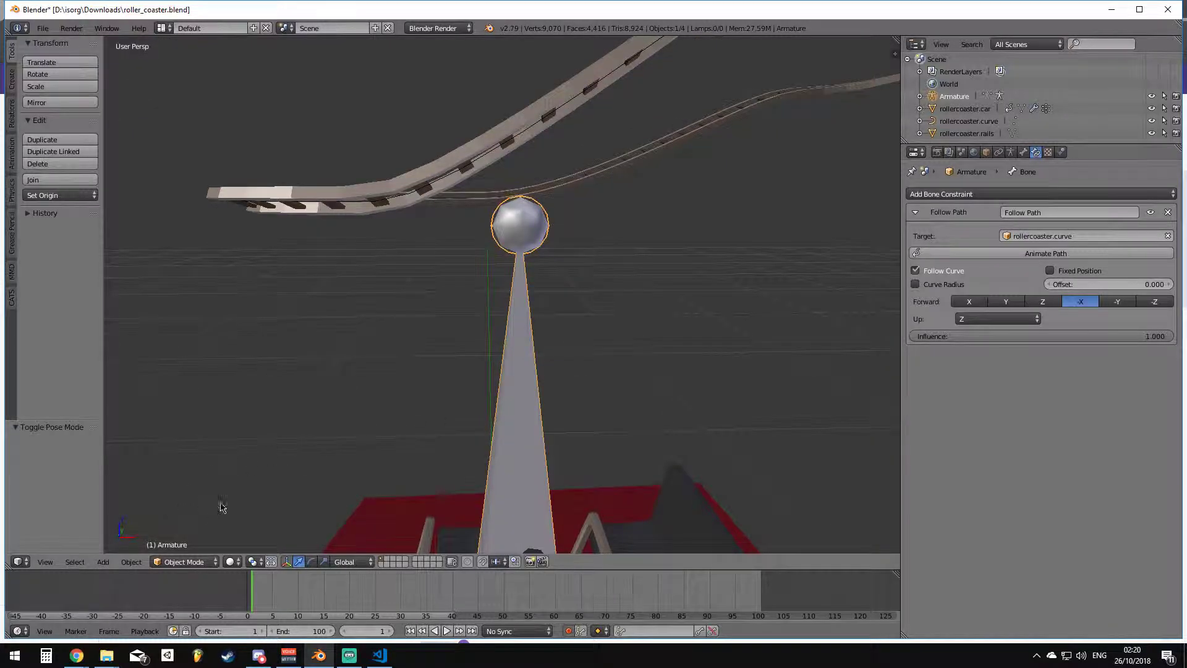
Bake the armature's action over frames 1 to 100 with frame step 1, Only Selected, Visual Keying and Pose bake data.
scroll(392, 445, down, 3)
click(131, 561)
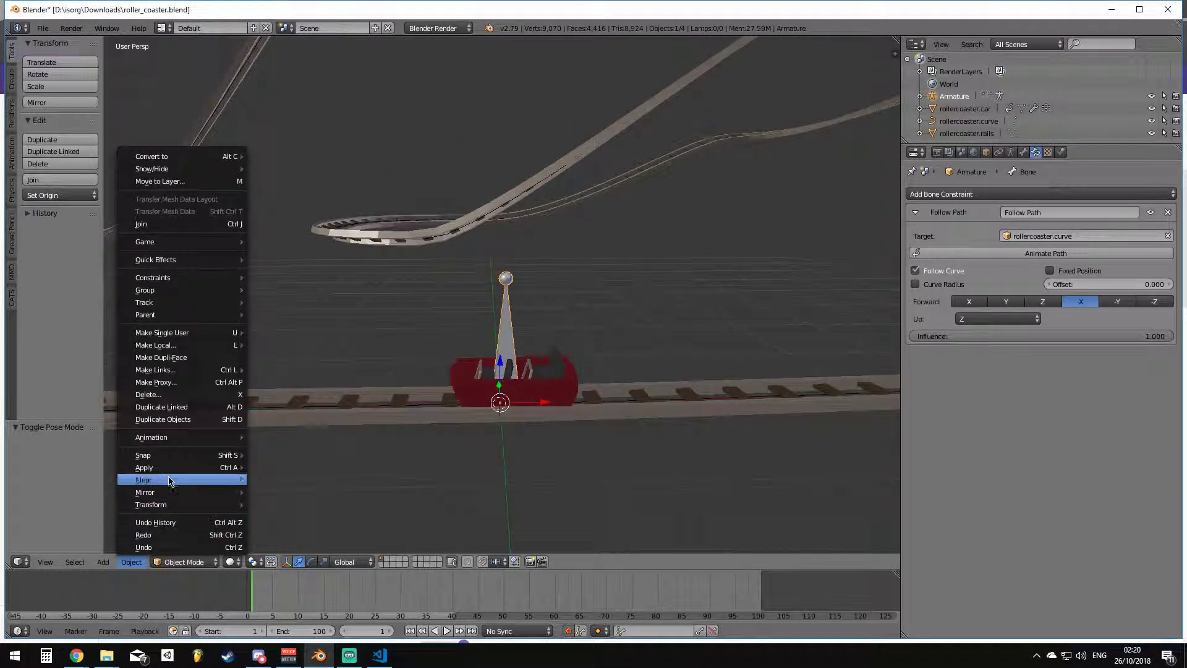
mouse_move(209, 438)
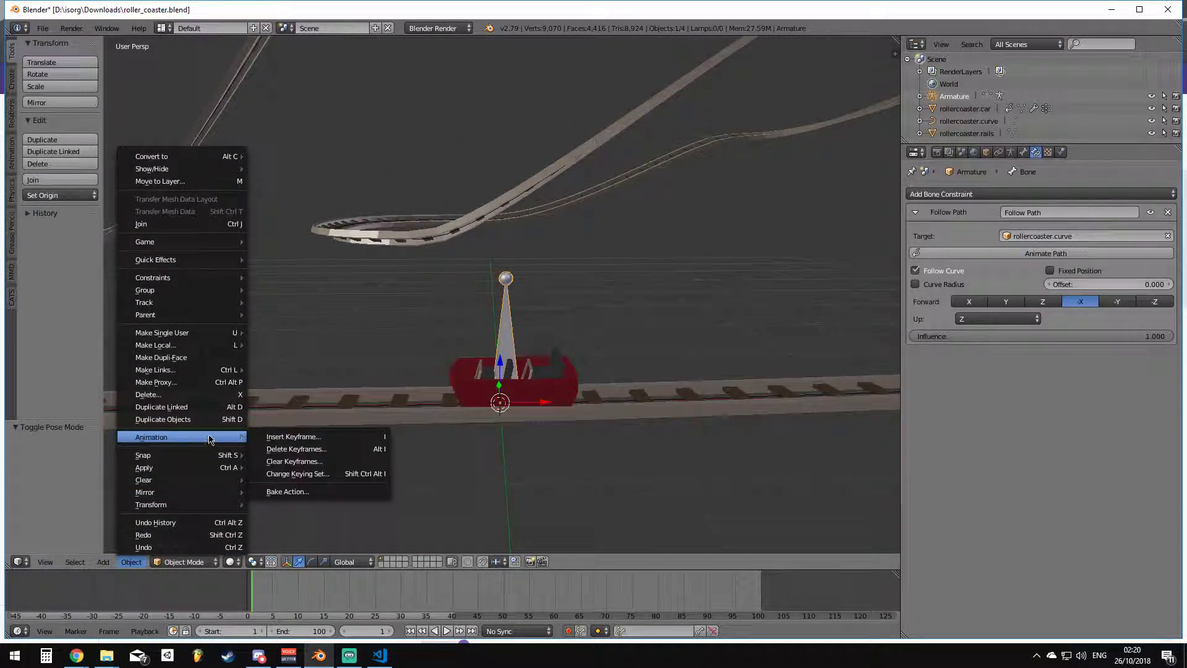
click(280, 492)
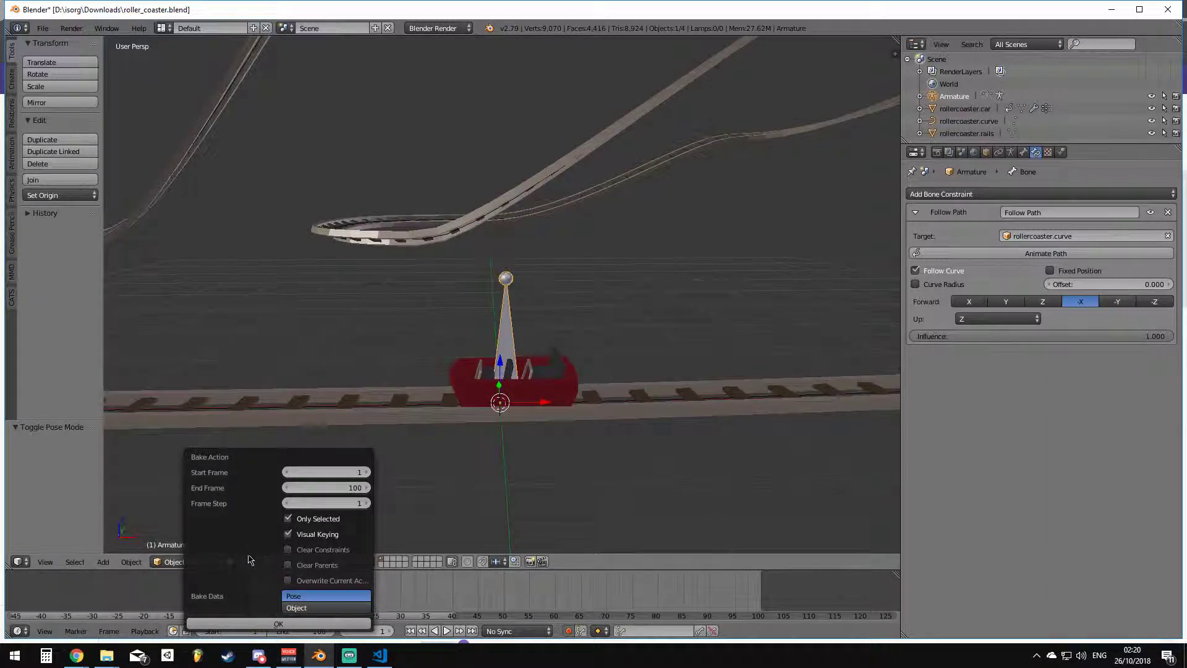
click(288, 534)
click(275, 623)
Play the baked animation with the constraint still active to check the car's motion, and return to frame 1.
key(alt+a)
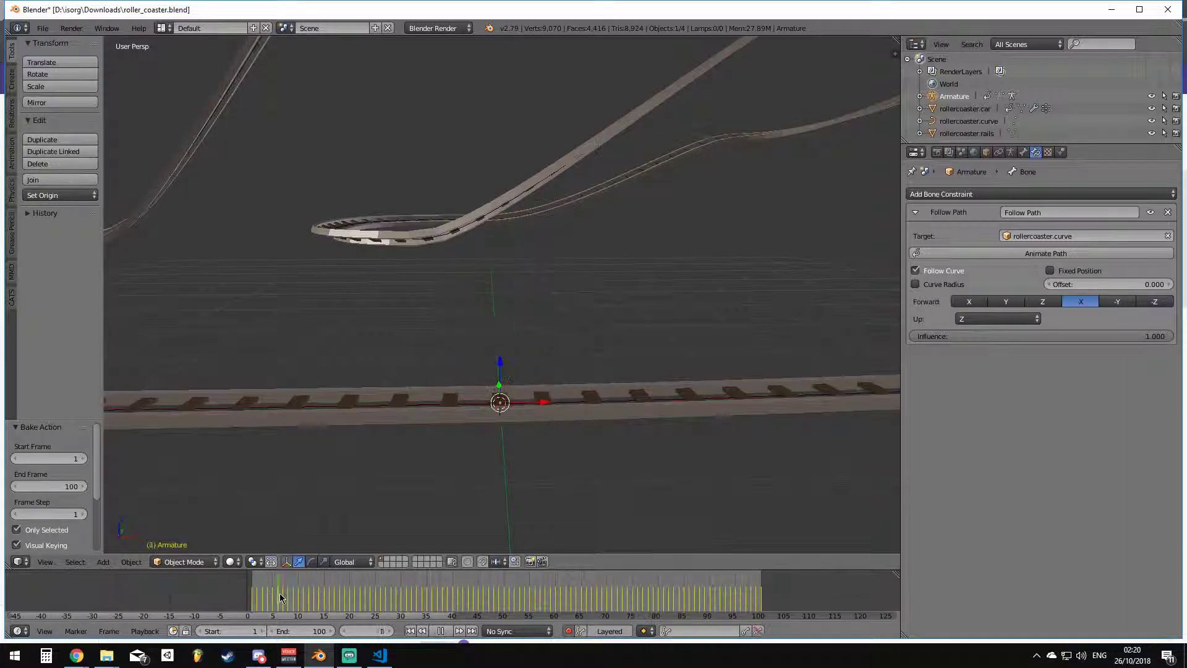
key(alt+a)
scroll(548, 363, down, 6)
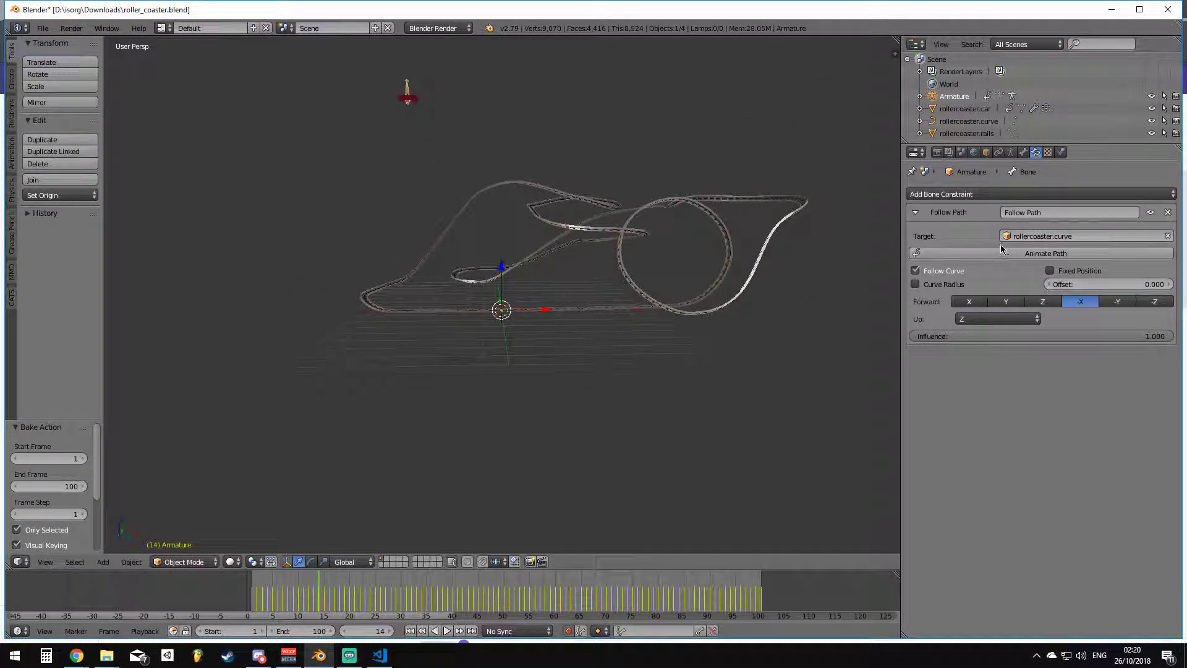
click(247, 594)
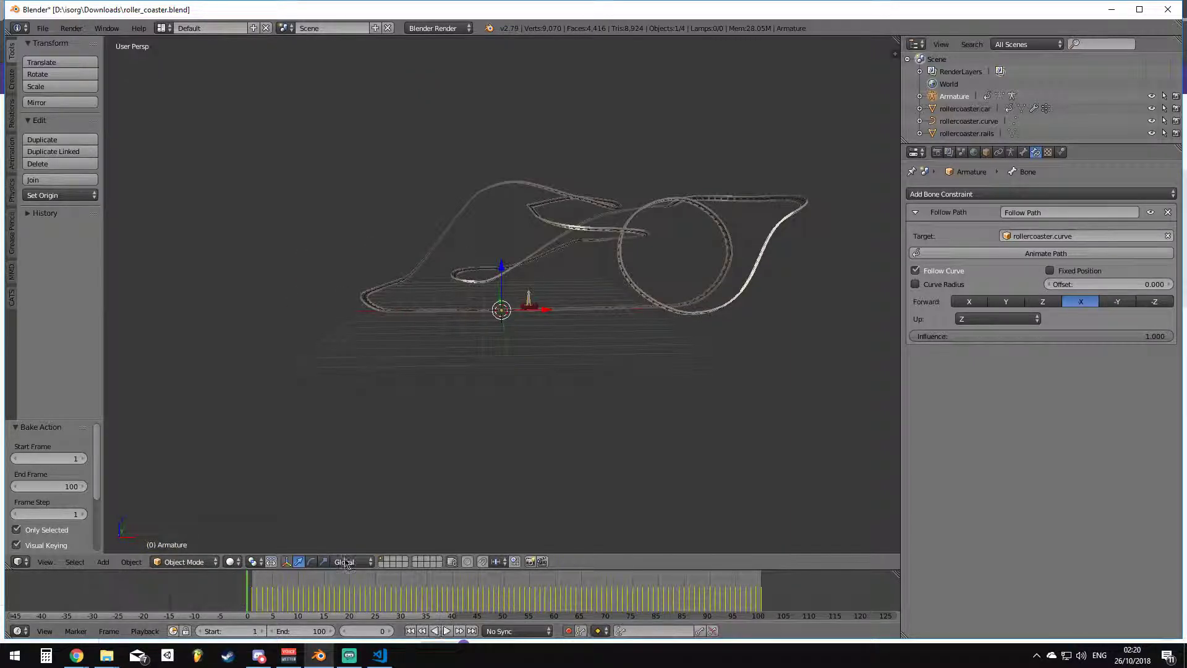
scroll(541, 360, up, 5)
key(Right)
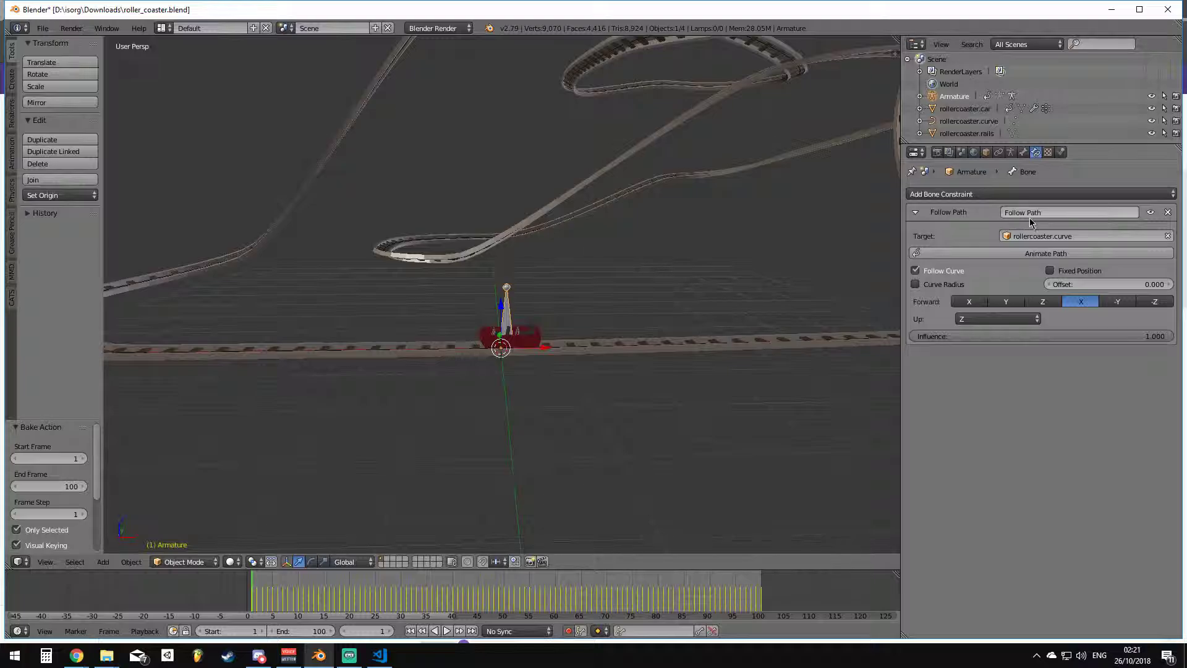
Delete the bone's Follow Path constraint and play the baked animation to check it, returning to frame 1.
click(1167, 213)
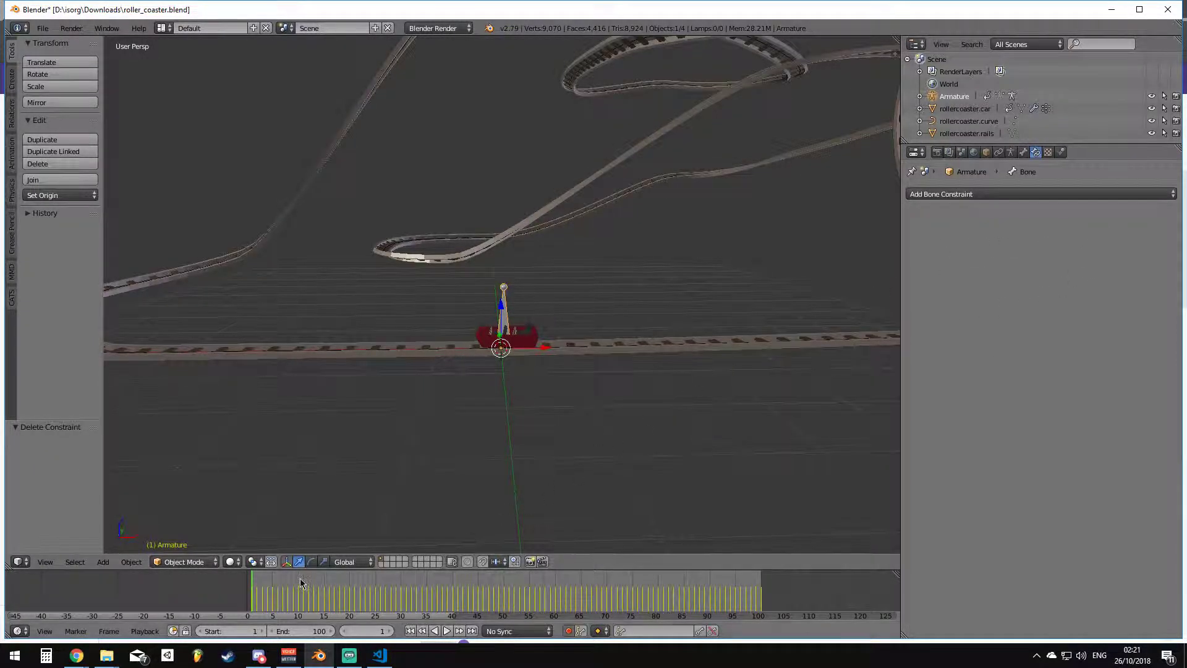
key(alt+a)
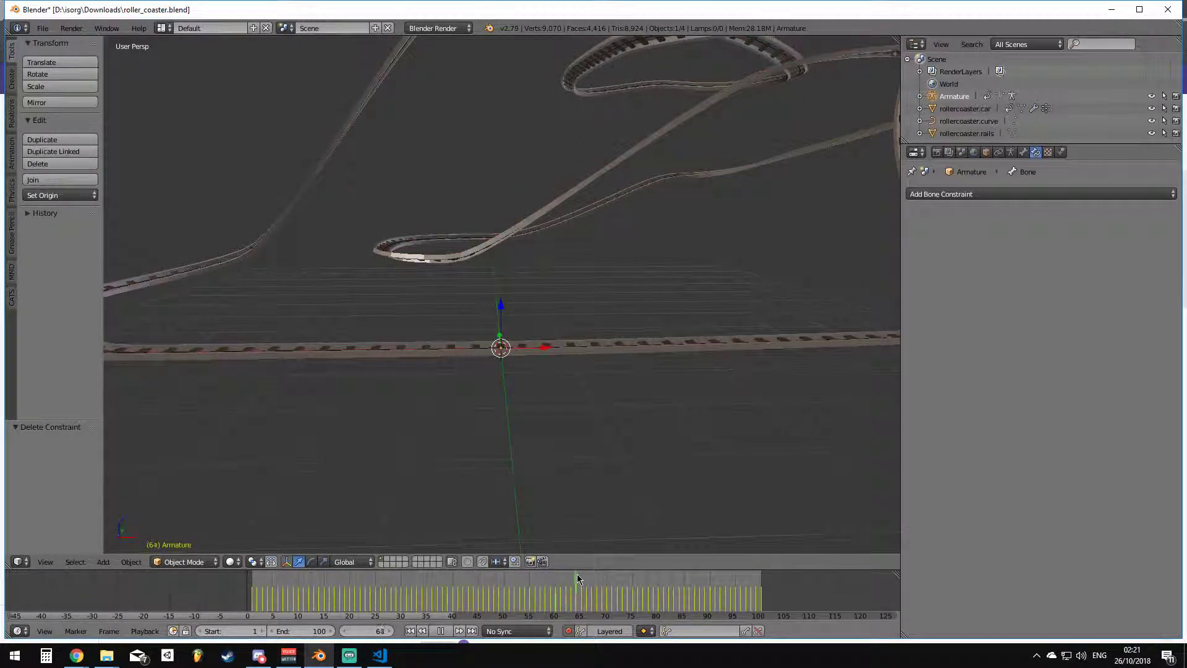
drag(686, 579, 252, 603)
key(Escape)
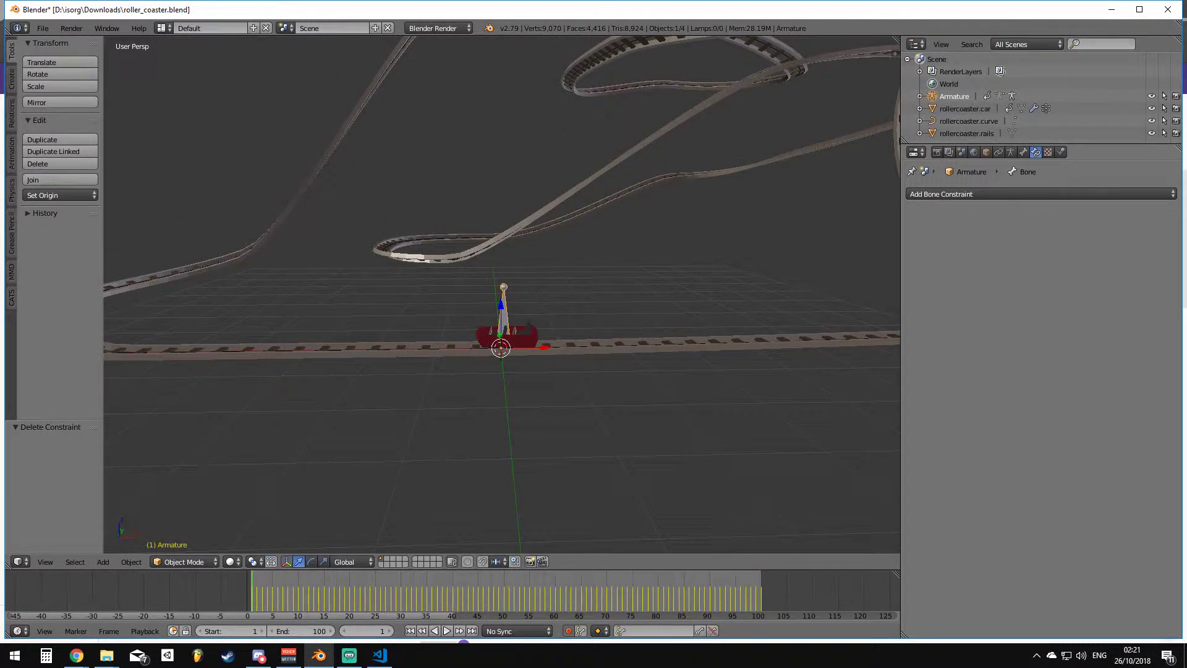